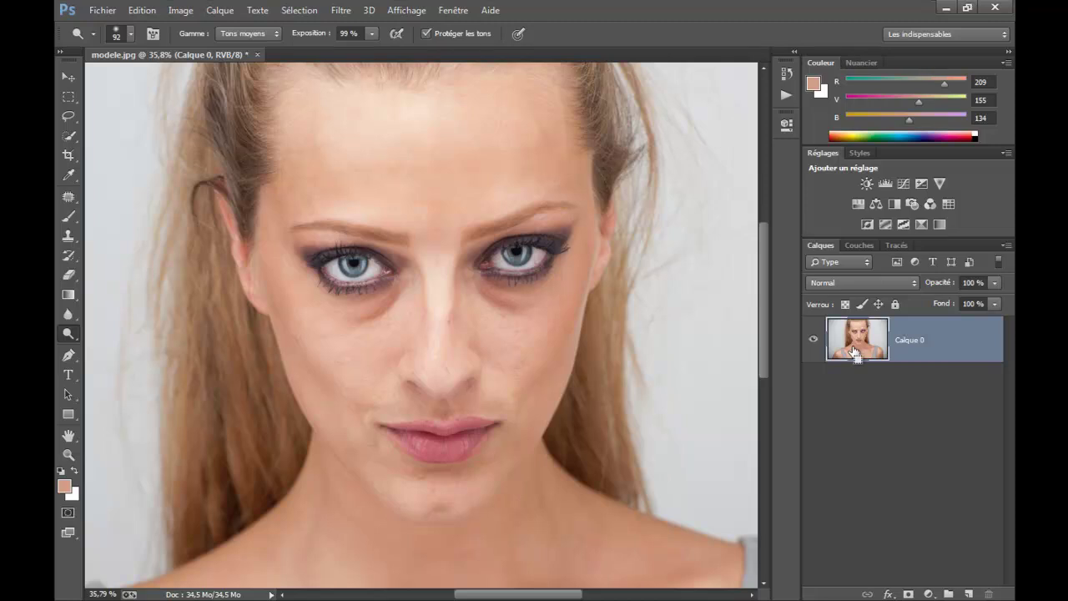
- Duplicate the portrait layer as Calque 0 copie, zoom in on the eyes, and pick the Patch tool
{"action": "key", "text": "ctrl+j"}
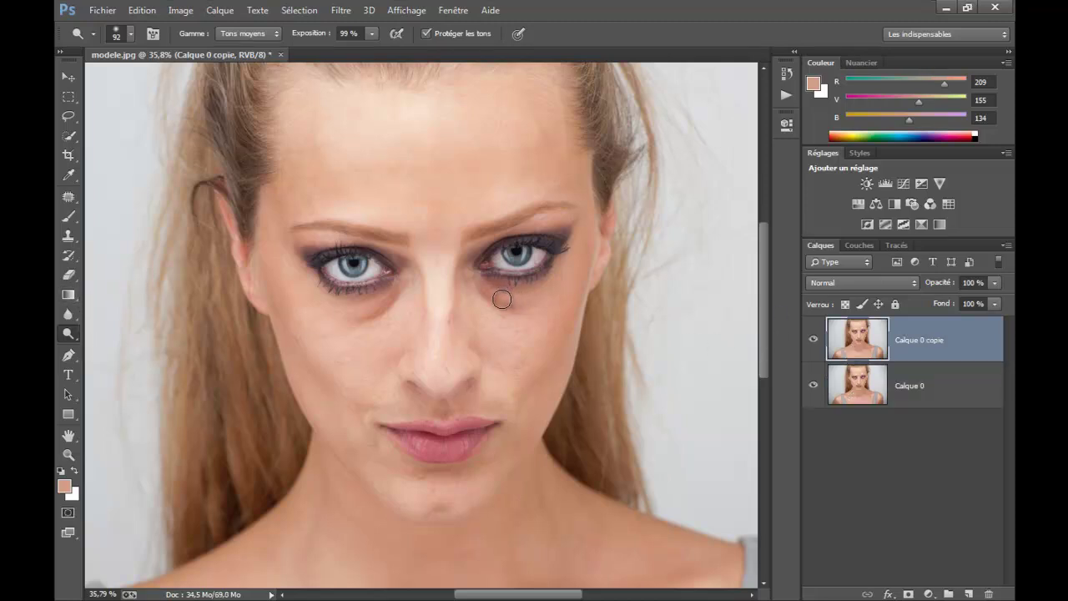
{"action": "scroll", "coordinate": [502, 299], "scroll_direction": "up", "scroll_amount": 5}
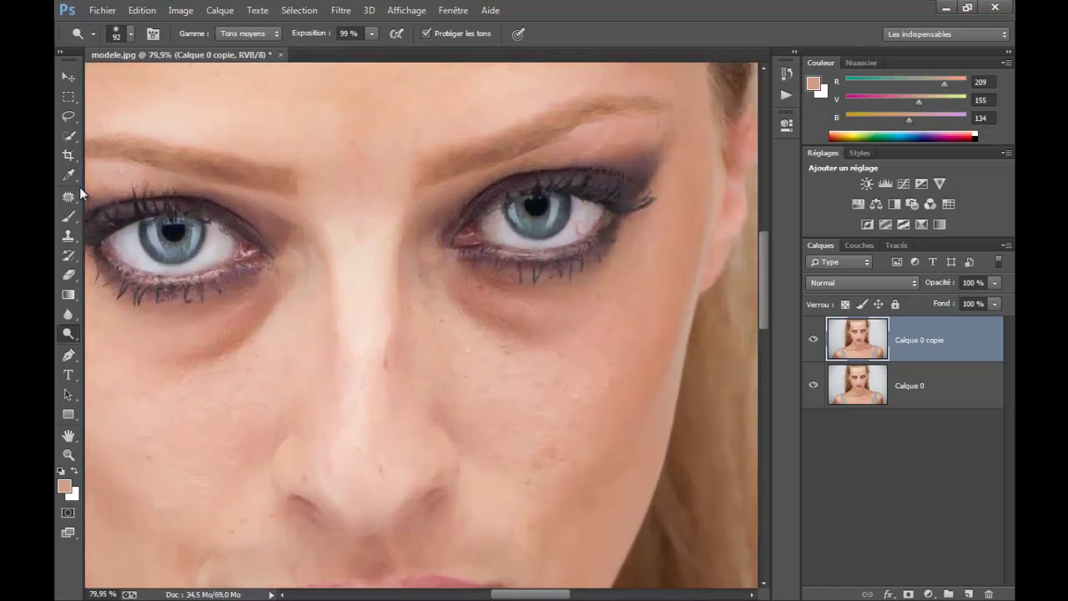
{"action": "left_click_drag", "start_coordinate": [69, 198], "coordinate": [126, 225]}
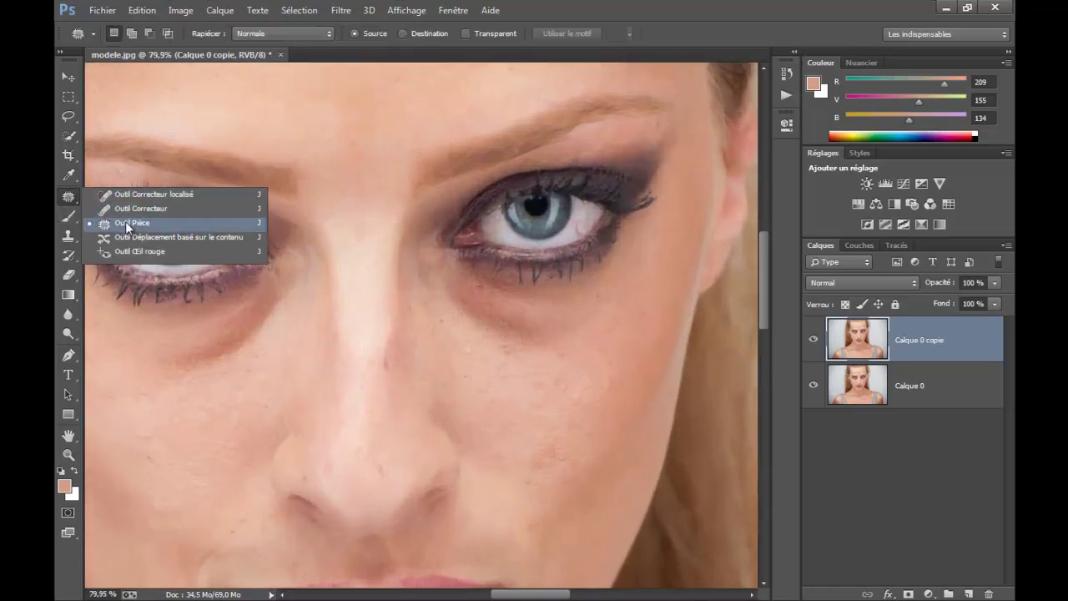
- Outline the right-eye dark circle with the Patch tool and drag it onto cheek skin below
{"action": "left_click", "coordinate": [127, 224]}
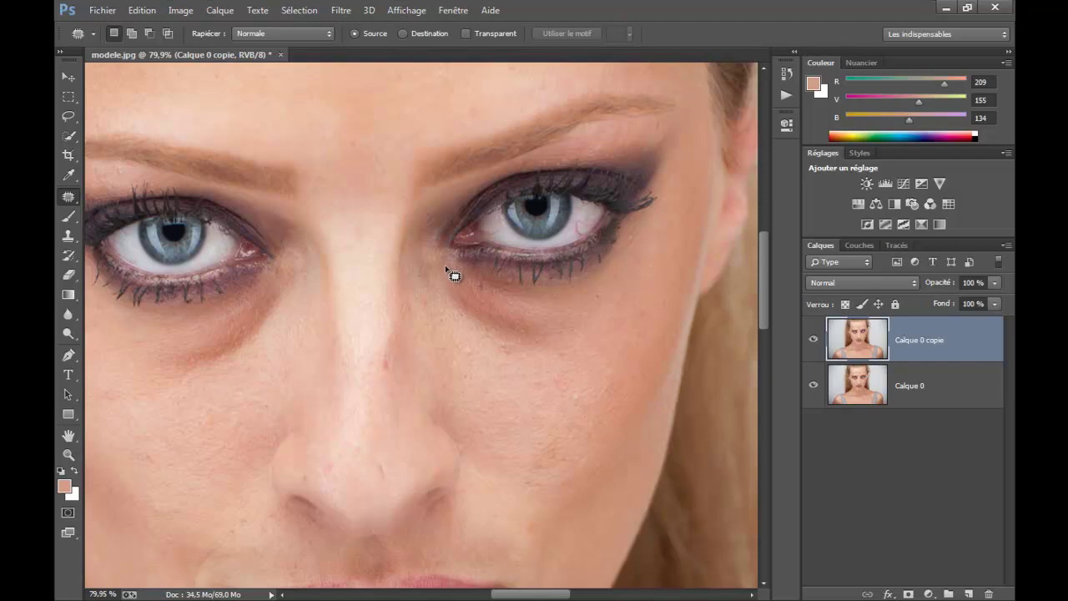
{"action": "mouse_move", "coordinate": [451, 259]}
{"action": "left_mouse_down"}
{"action": "mouse_move", "coordinate": [639, 279]}
{"action": "mouse_move", "coordinate": [626, 339]}
{"action": "mouse_move", "coordinate": [559, 364]}
{"action": "mouse_move", "coordinate": [476, 346]}
{"action": "mouse_move", "coordinate": [433, 291]}
{"action": "mouse_move", "coordinate": [451, 257]}
{"action": "left_mouse_up"}
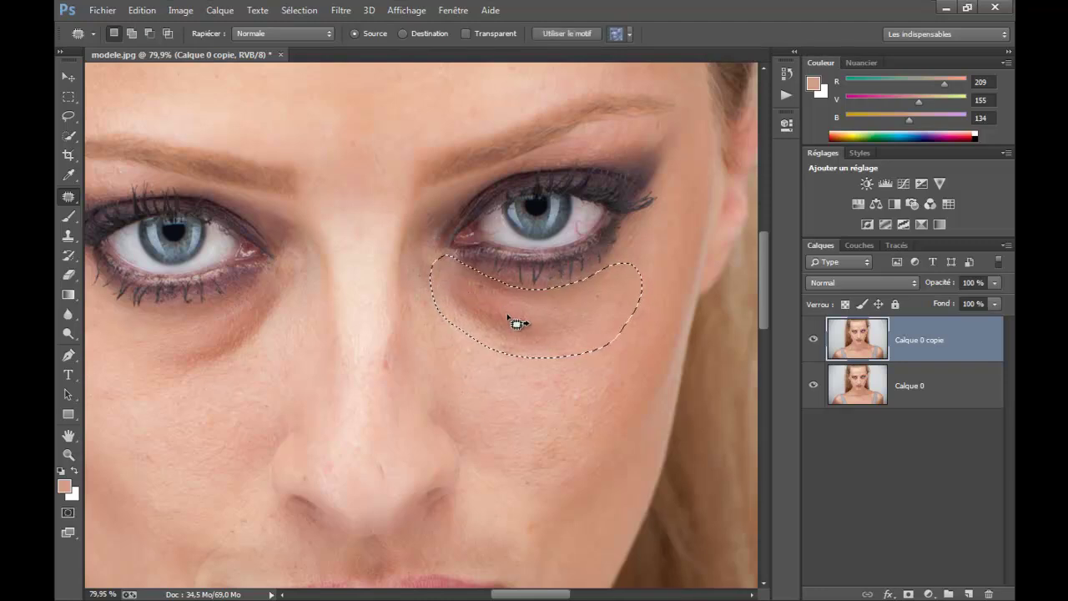
{"action": "left_click_drag", "start_coordinate": [517, 325], "coordinate": [525, 408]}
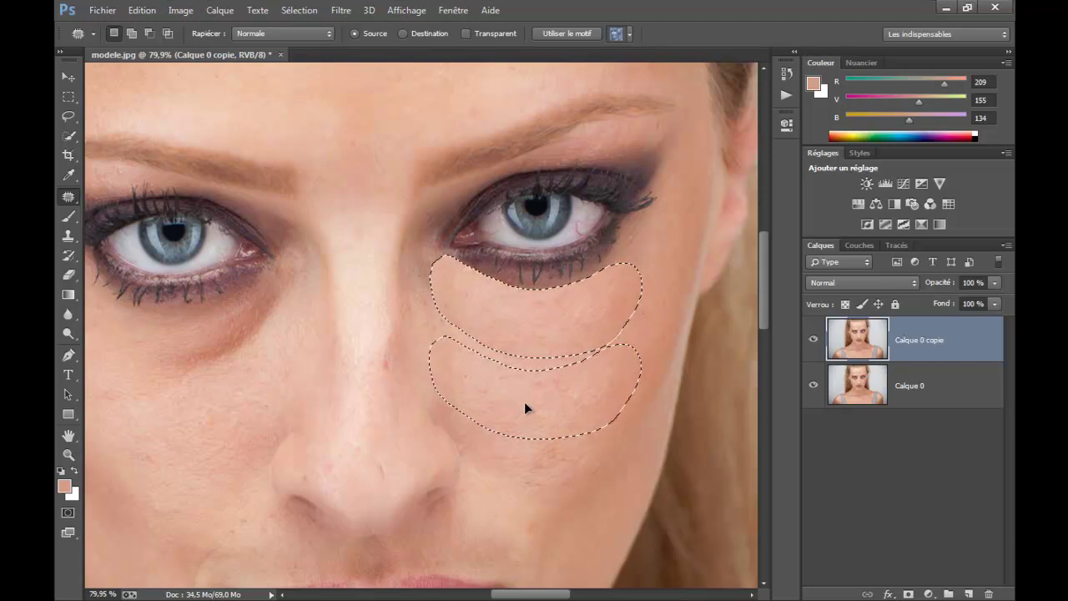
{"action": "left_click_drag", "start_coordinate": [525, 404], "coordinate": [527, 405]}
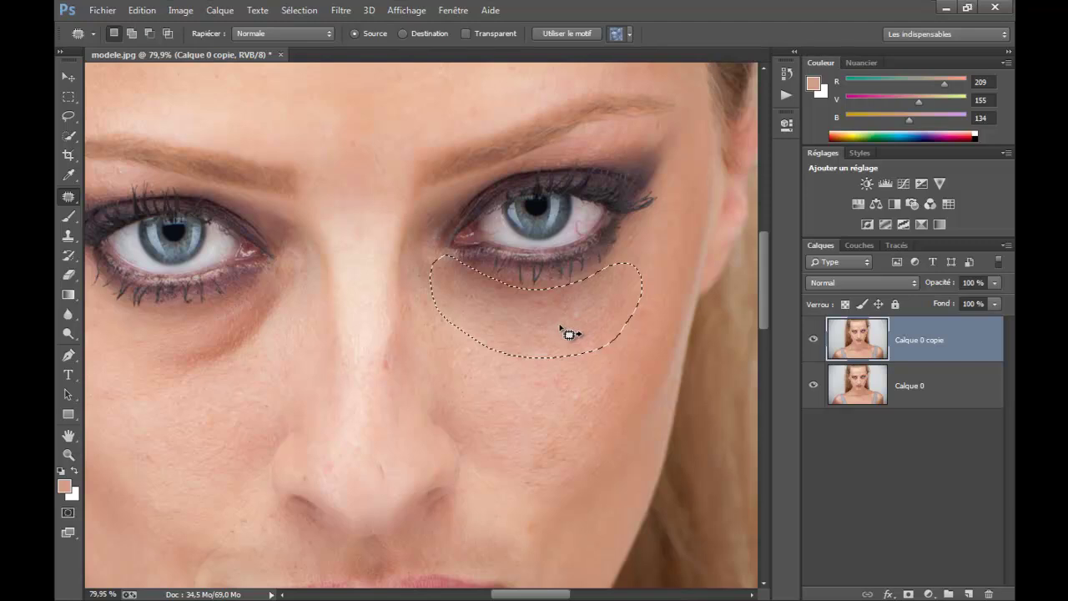
{"action": "scroll", "coordinate": [530, 331], "scroll_direction": "up", "scroll_amount": 2}
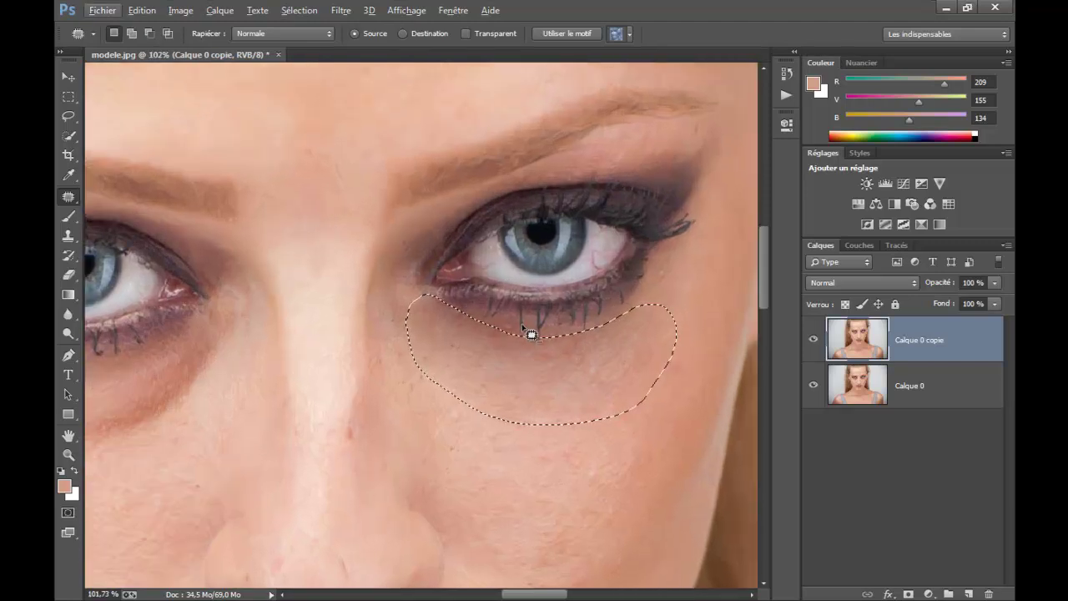
{"action": "scroll", "coordinate": [539, 353], "scroll_direction": "up", "scroll_amount": 2}
{"action": "scroll", "coordinate": [462, 362], "scroll_direction": "down", "scroll_amount": 2}
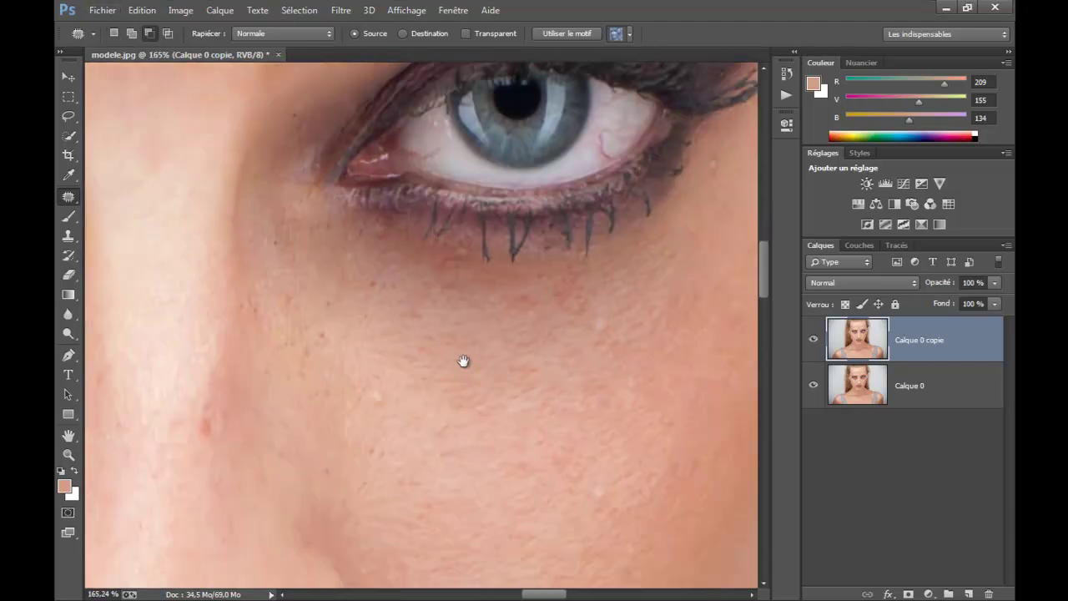
{"action": "scroll", "coordinate": [417, 275], "scroll_direction": "up", "scroll_amount": 2}
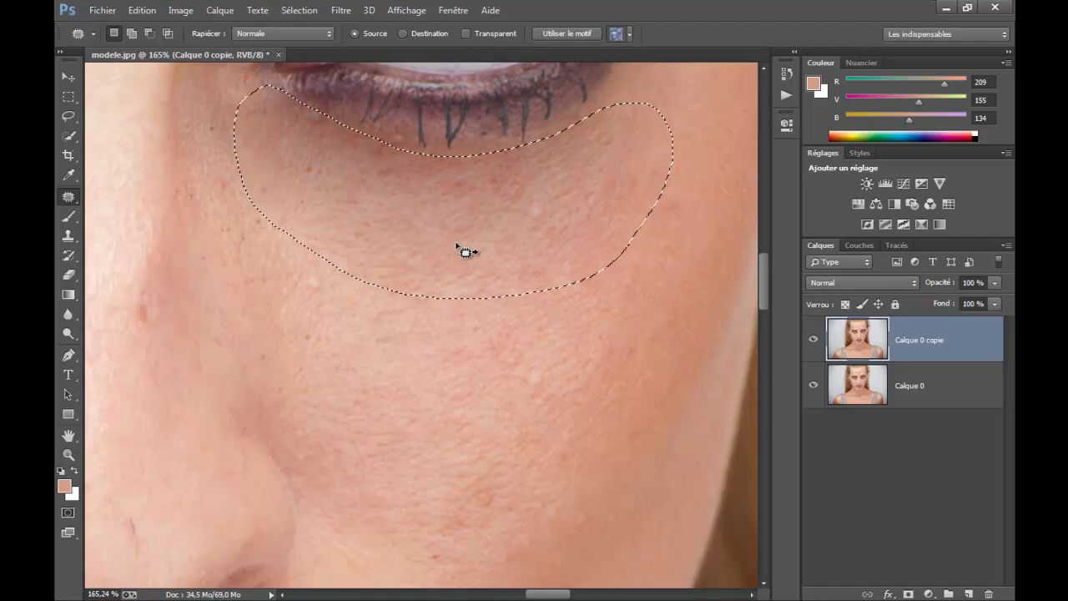
{"action": "key", "text": "ctrl+d"}
{"action": "left_click_drag", "start_coordinate": [296, 250], "coordinate": [680, 288]}
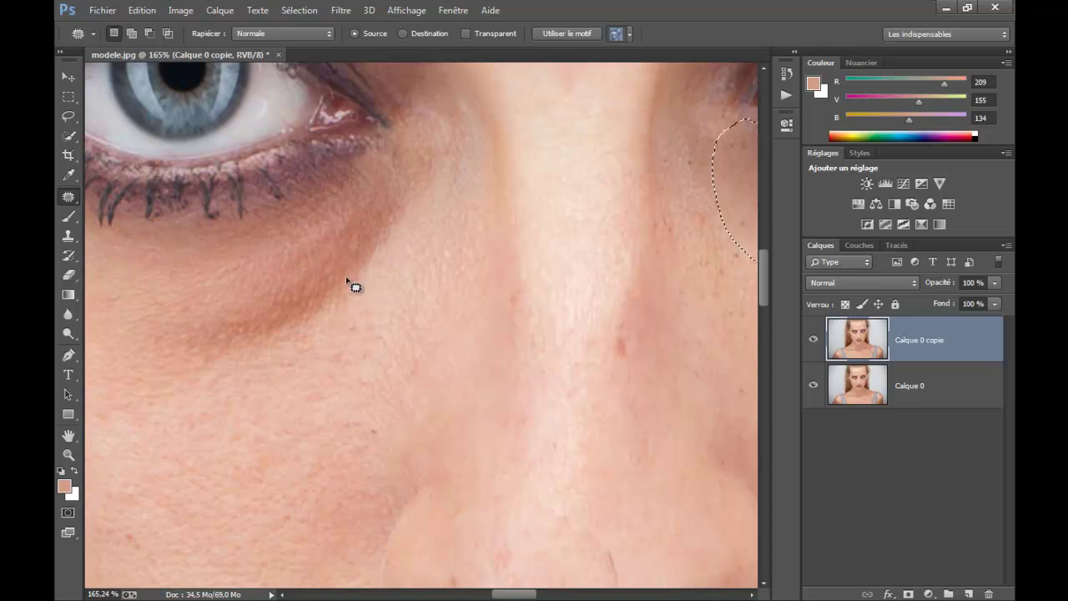
{"action": "left_click_drag", "start_coordinate": [679, 356], "coordinate": [313, 336]}
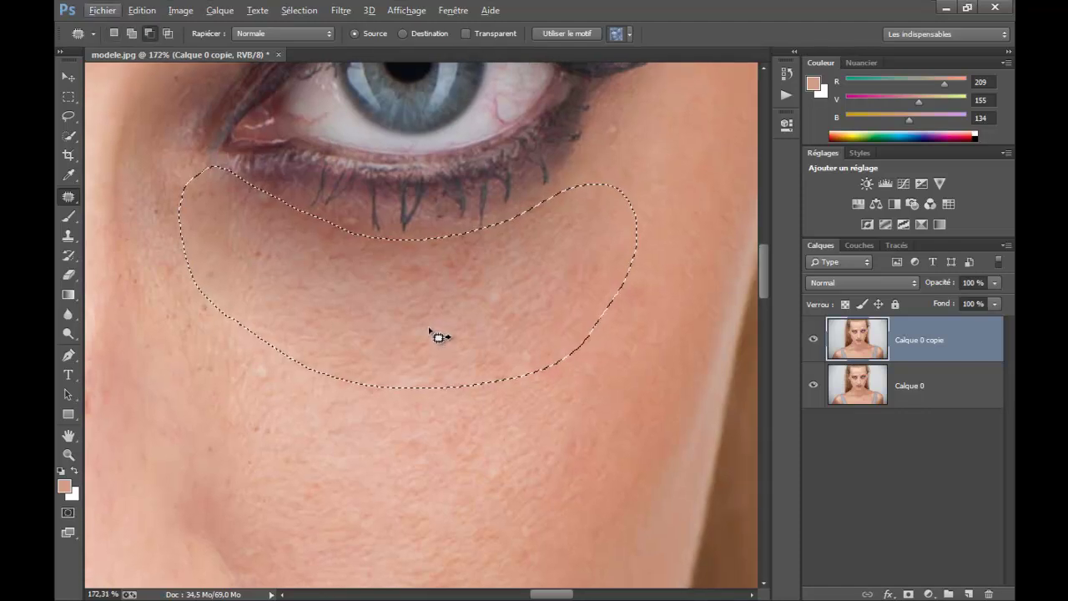
{"action": "scroll", "coordinate": [437, 332], "scroll_direction": "down", "scroll_amount": 3}
{"action": "scroll", "coordinate": [435, 326], "scroll_direction": "down", "scroll_amount": 1}
{"action": "scroll", "coordinate": [435, 324], "scroll_direction": "up", "scroll_amount": 1}
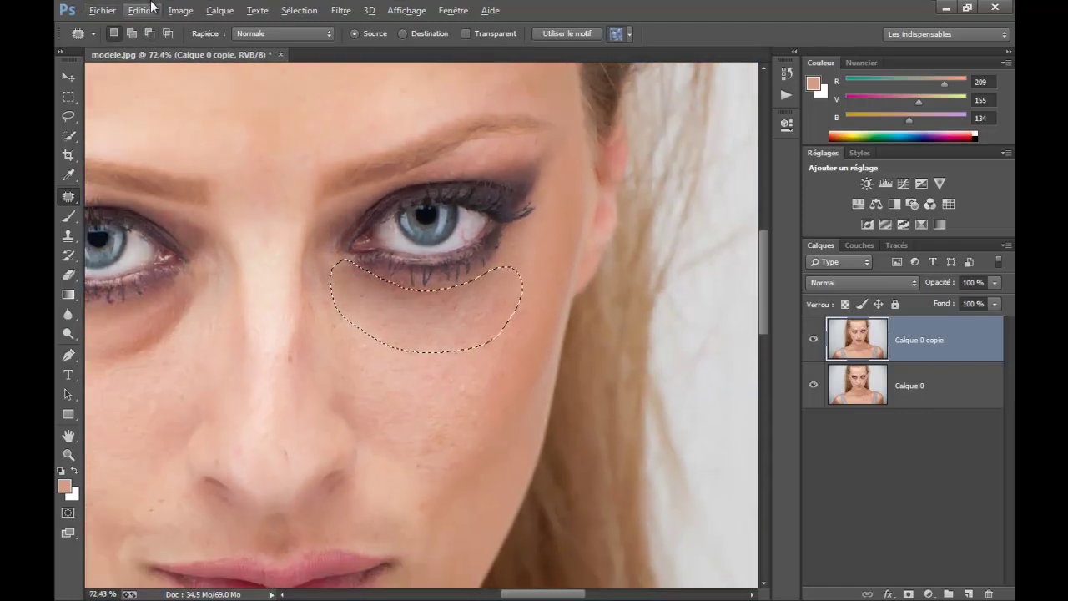
- Fade the patch via Edit > Fade, comparing opacities before settling on a partial value
{"action": "left_click", "coordinate": [140, 15]}
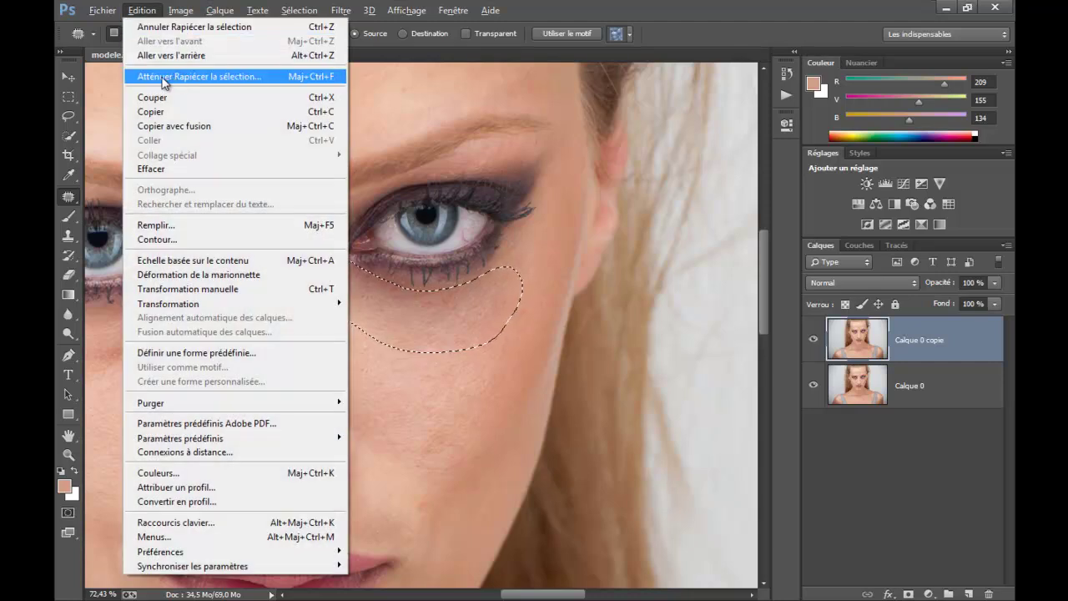
{"action": "left_click", "coordinate": [263, 81]}
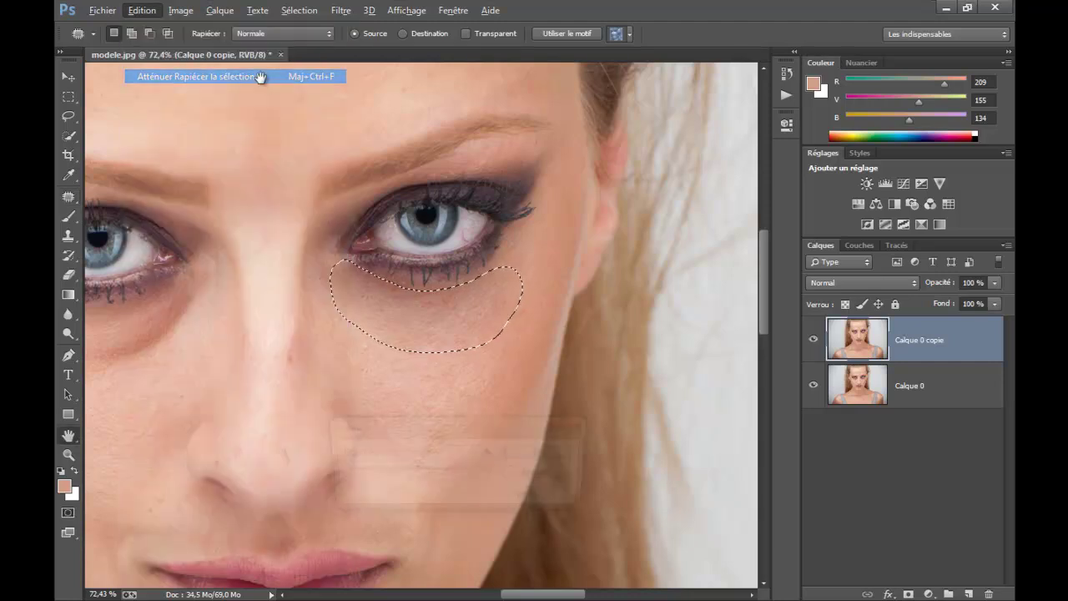
{"action": "left_click_drag", "start_coordinate": [461, 433], "coordinate": [501, 413]}
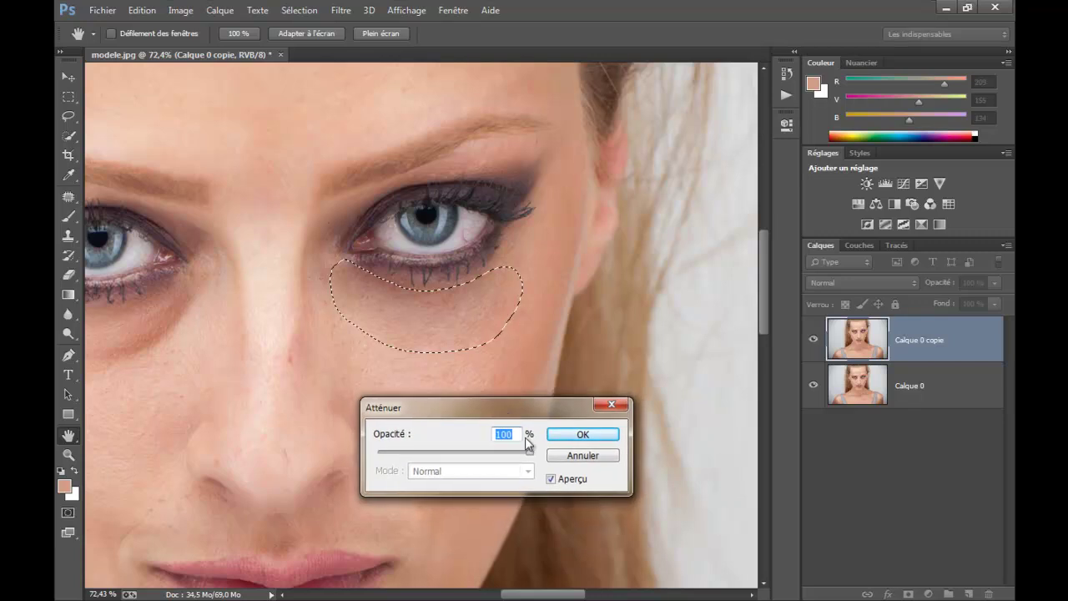
{"action": "left_click_drag", "start_coordinate": [529, 451], "coordinate": [380, 458]}
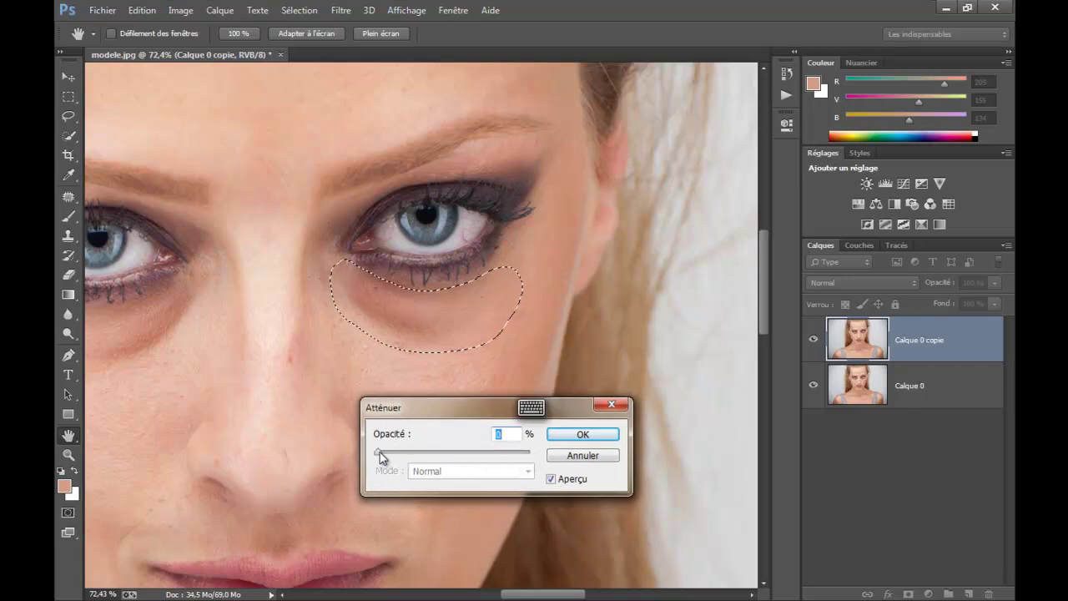
{"action": "left_click_drag", "start_coordinate": [377, 458], "coordinate": [549, 459]}
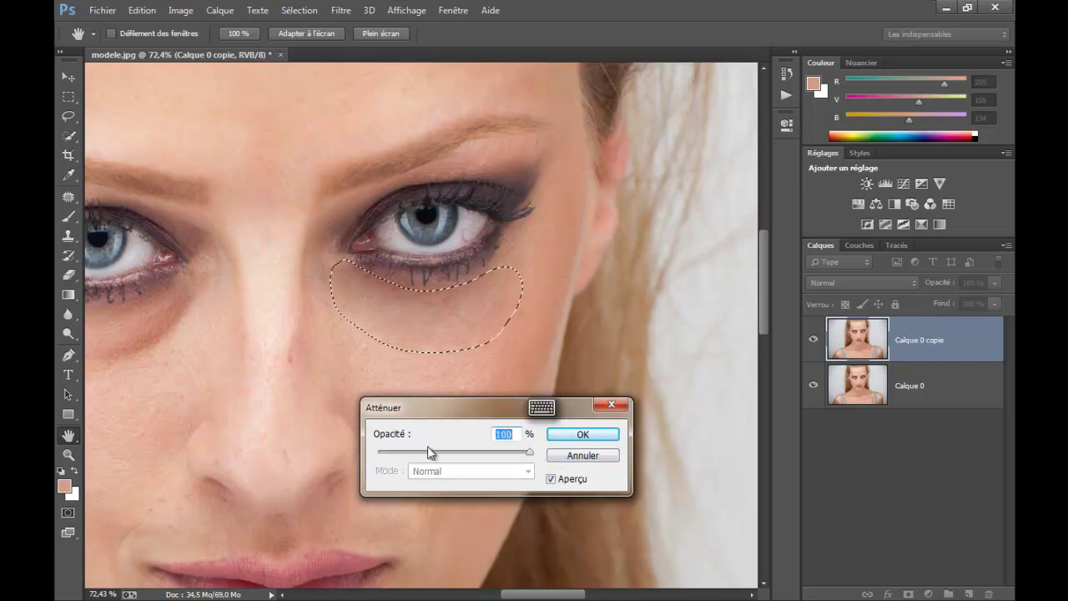
{"action": "mouse_move", "coordinate": [532, 457]}
{"action": "left_mouse_down"}
{"action": "mouse_move", "coordinate": [393, 458]}
{"action": "mouse_move", "coordinate": [402, 458]}
{"action": "left_mouse_up"}
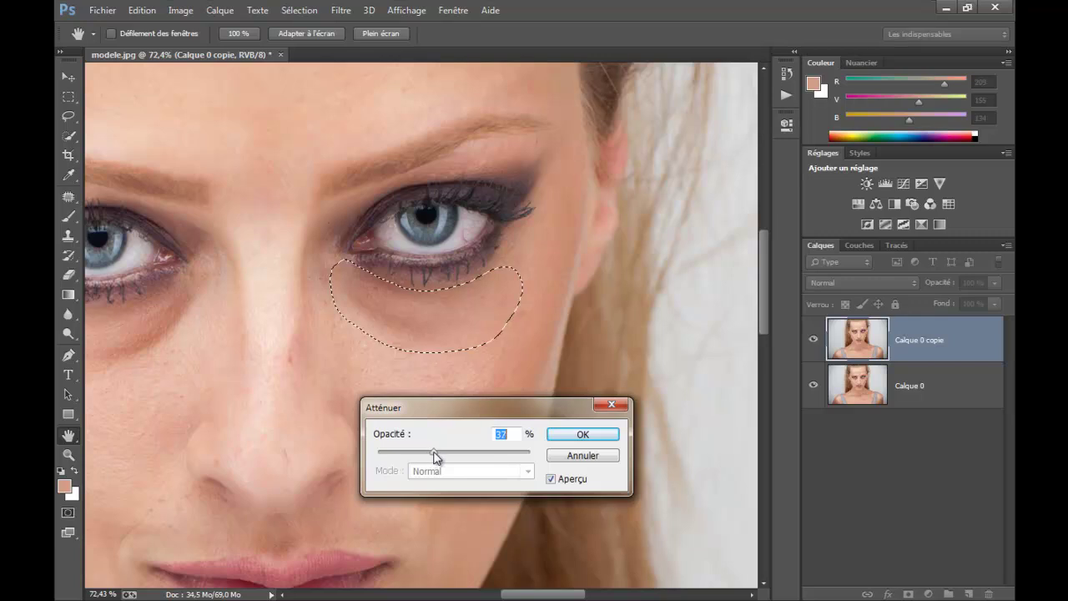
{"action": "left_click_drag", "start_coordinate": [441, 456], "coordinate": [470, 451]}
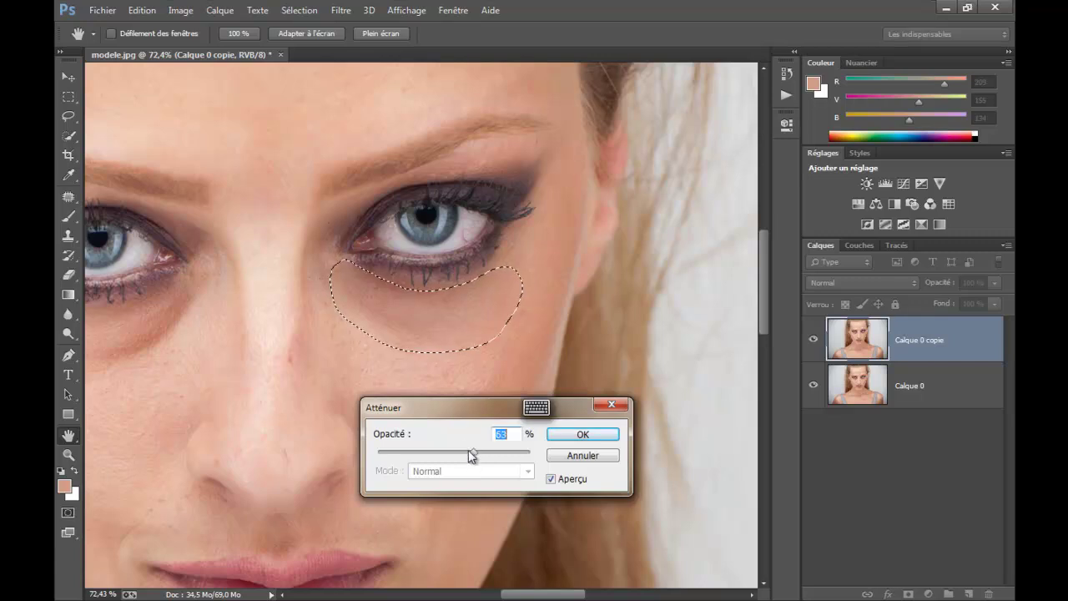
- Commit the first fade, then patch the other eye's dark circle with cheek skin below
{"action": "left_click", "coordinate": [574, 439]}
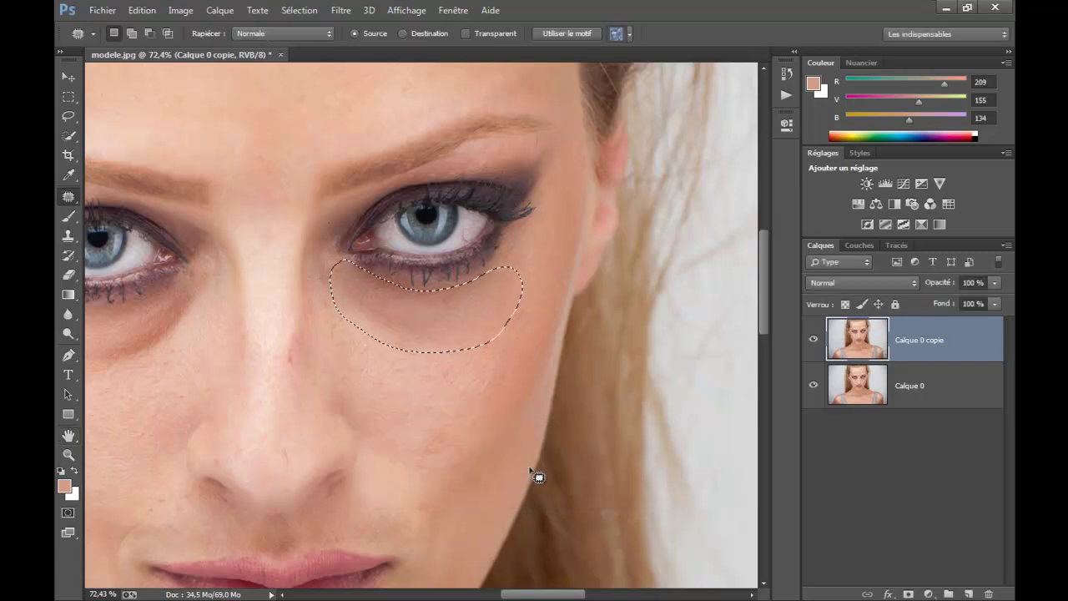
{"action": "left_click_drag", "start_coordinate": [291, 374], "coordinate": [625, 377]}
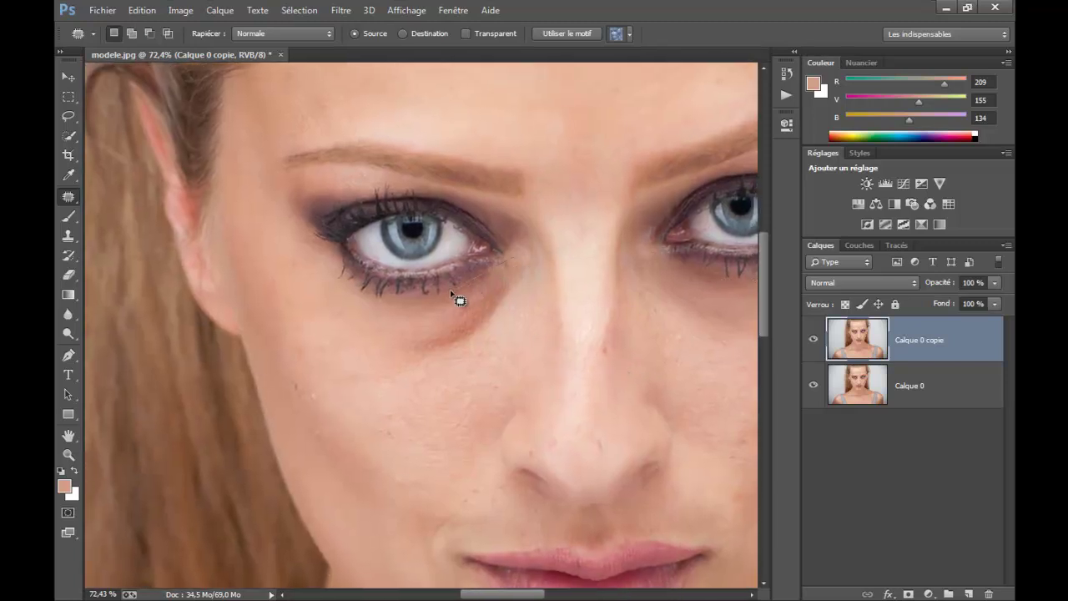
{"action": "mouse_move", "coordinate": [451, 291]}
{"action": "left_mouse_down"}
{"action": "mouse_move", "coordinate": [308, 324]}
{"action": "mouse_move", "coordinate": [351, 369]}
{"action": "mouse_move", "coordinate": [440, 376]}
{"action": "mouse_move", "coordinate": [498, 353]}
{"action": "mouse_move", "coordinate": [529, 275]}
{"action": "mouse_move", "coordinate": [517, 257]}
{"action": "left_mouse_up"}
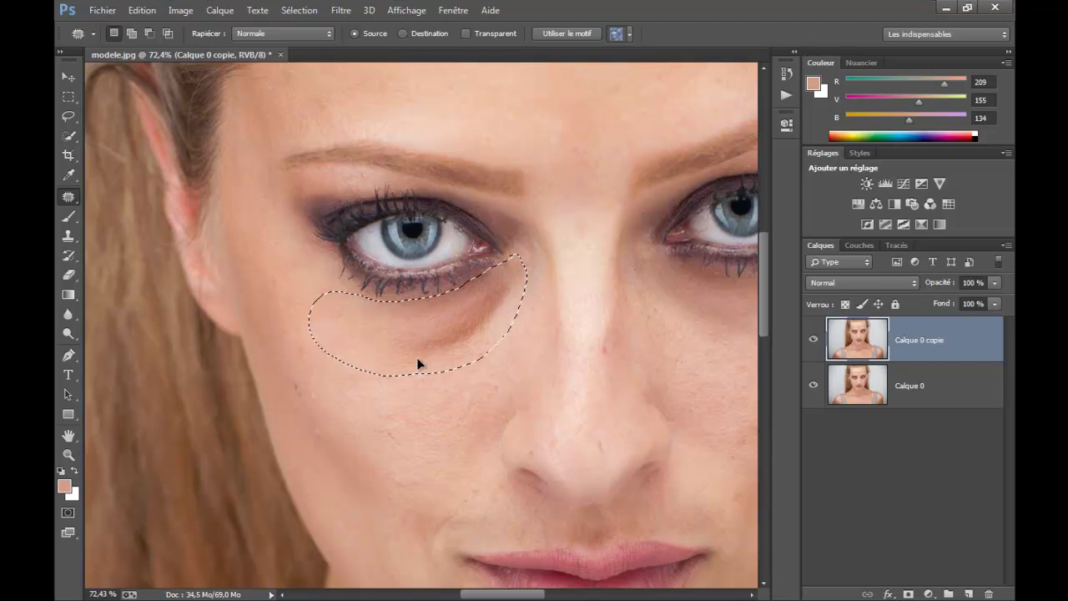
{"action": "mouse_move", "coordinate": [418, 364]}
{"action": "left_mouse_down"}
{"action": "mouse_move", "coordinate": [429, 410]}
{"action": "mouse_move", "coordinate": [421, 454]}
{"action": "mouse_move", "coordinate": [432, 417]}
{"action": "left_mouse_up"}
- Fade the second patch to 63% opacity, deselect, and zoom out to view the face
{"action": "left_click", "coordinate": [142, 10]}
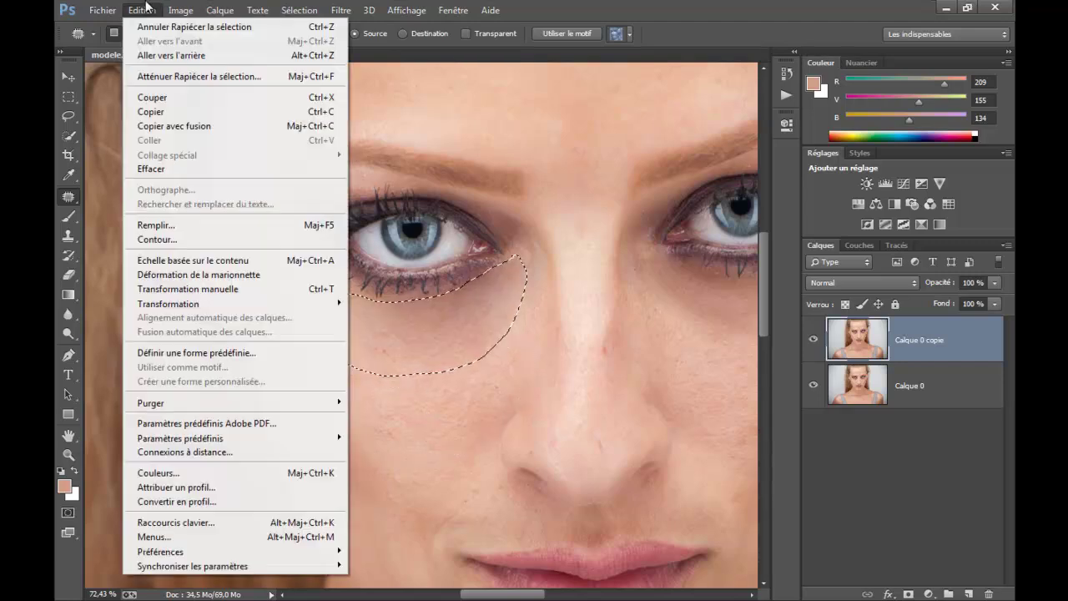
{"action": "left_click", "coordinate": [167, 77]}
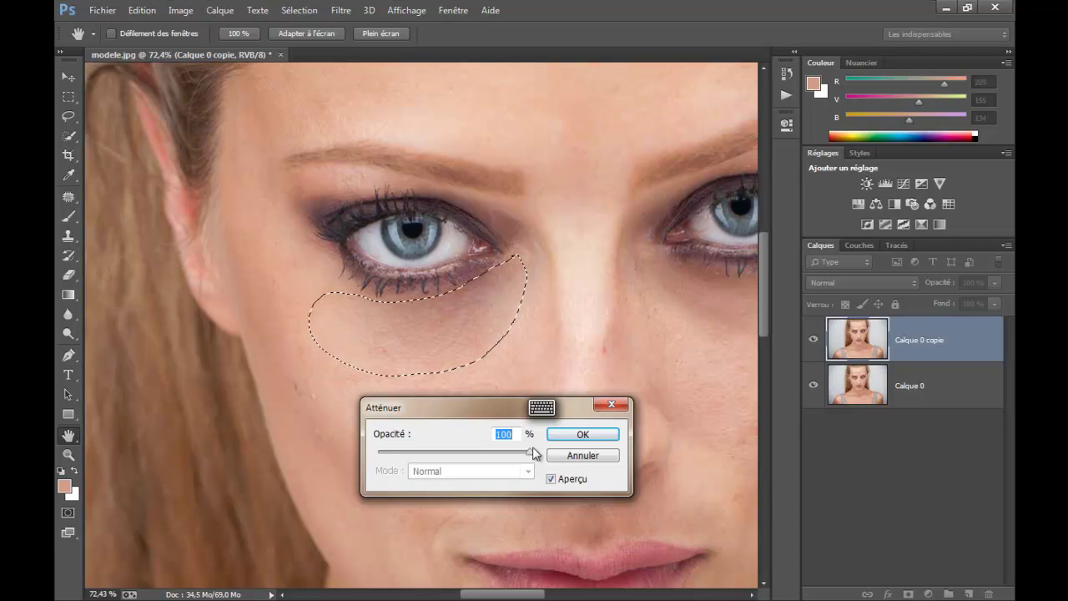
{"action": "type", "text": "63"}
{"action": "left_click", "coordinate": [569, 434]}
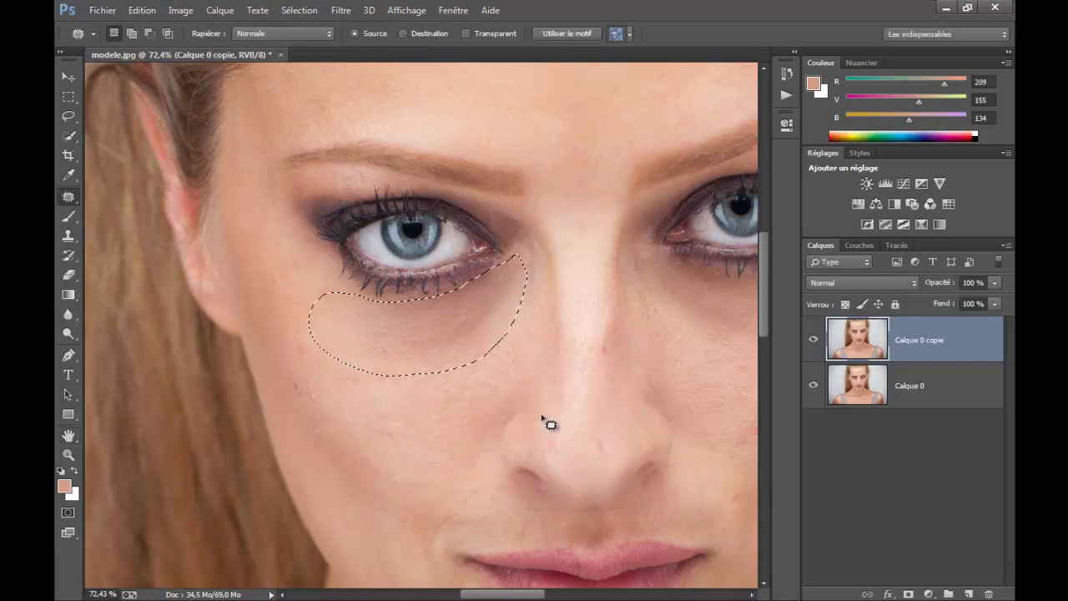
{"action": "key", "text": "ctrl+d"}
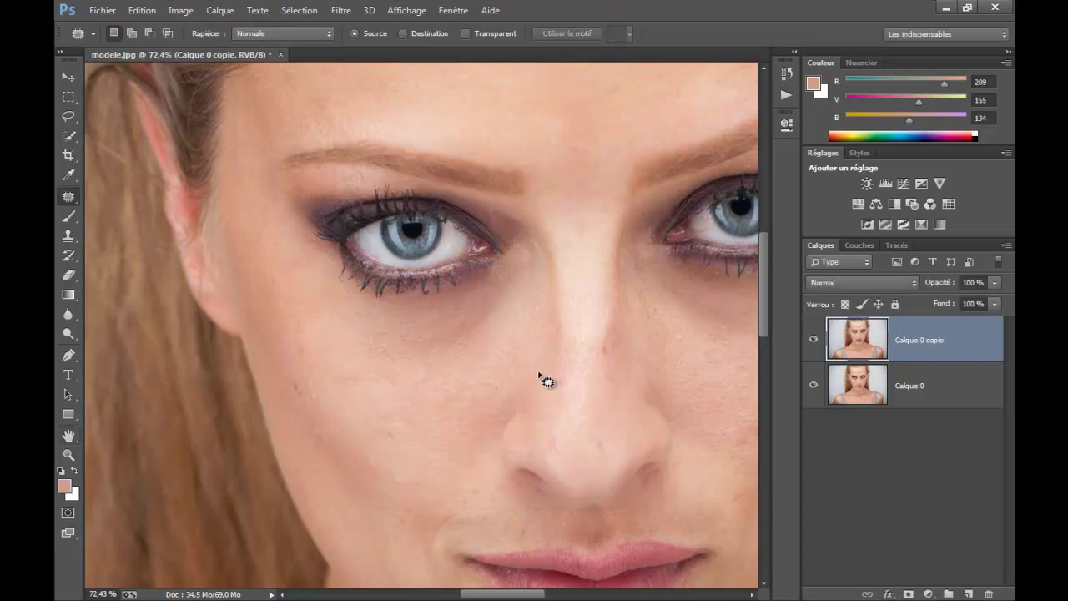
{"action": "scroll", "coordinate": [541, 380], "scroll_direction": "down", "scroll_amount": 2}
{"action": "scroll", "coordinate": [541, 380], "scroll_direction": "down", "scroll_amount": 2}
{"action": "scroll", "coordinate": [542, 380], "scroll_direction": "down", "scroll_amount": 2}
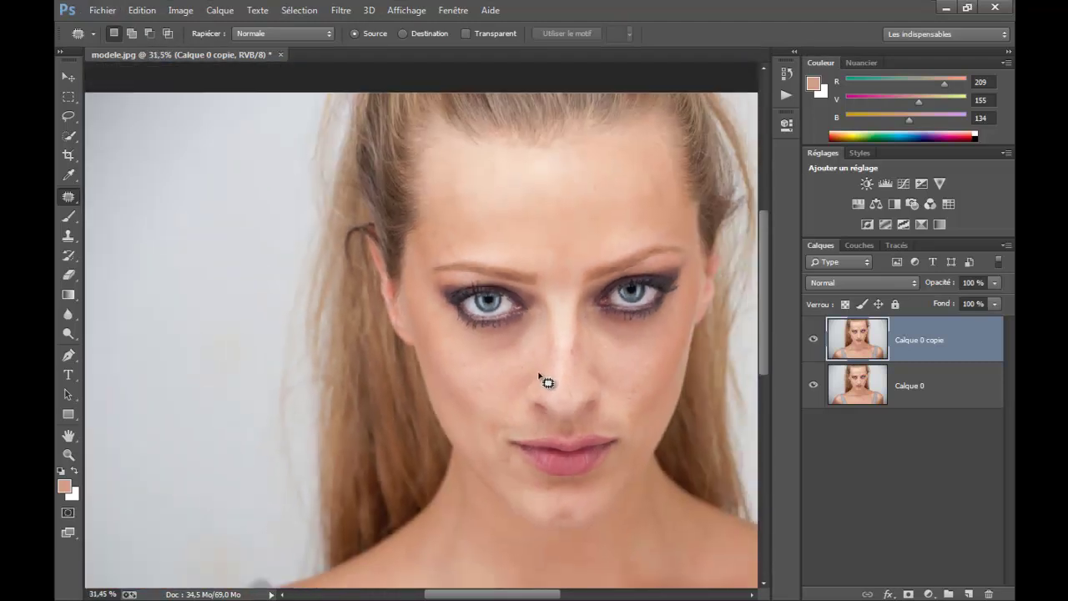
{"action": "left_click_drag", "start_coordinate": [603, 350], "coordinate": [484, 329]}
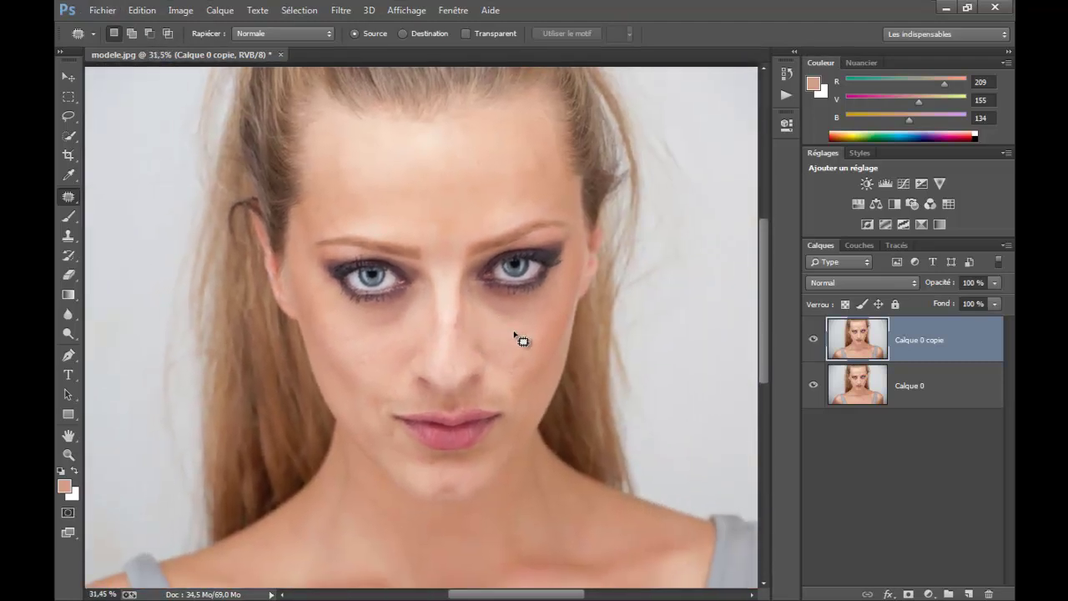
{"action": "scroll", "coordinate": [482, 357], "scroll_direction": "up", "scroll_amount": 1}
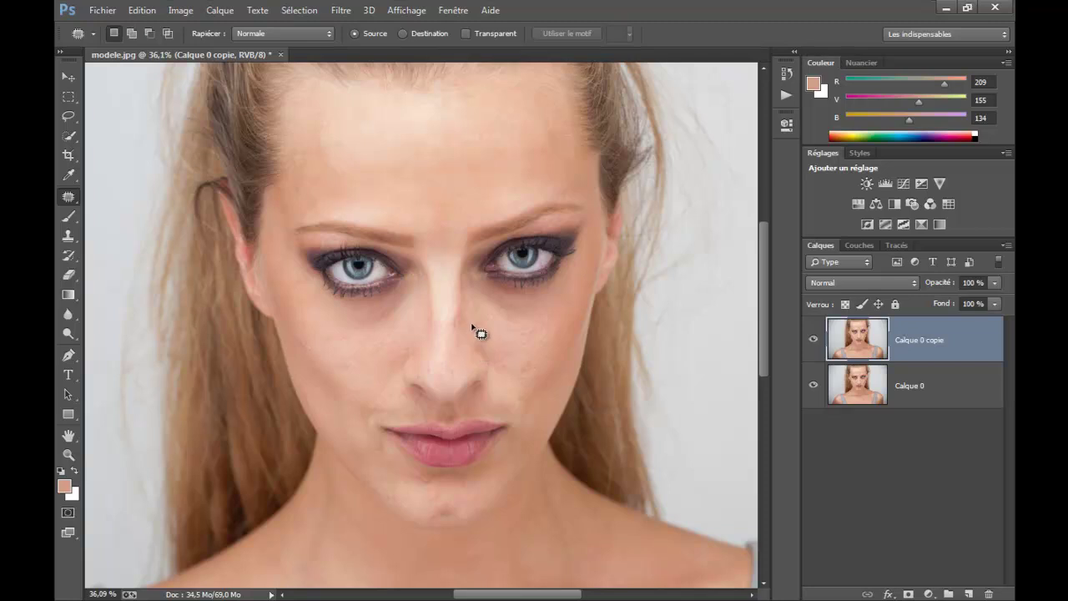
{"action": "left_click", "coordinate": [815, 340]}
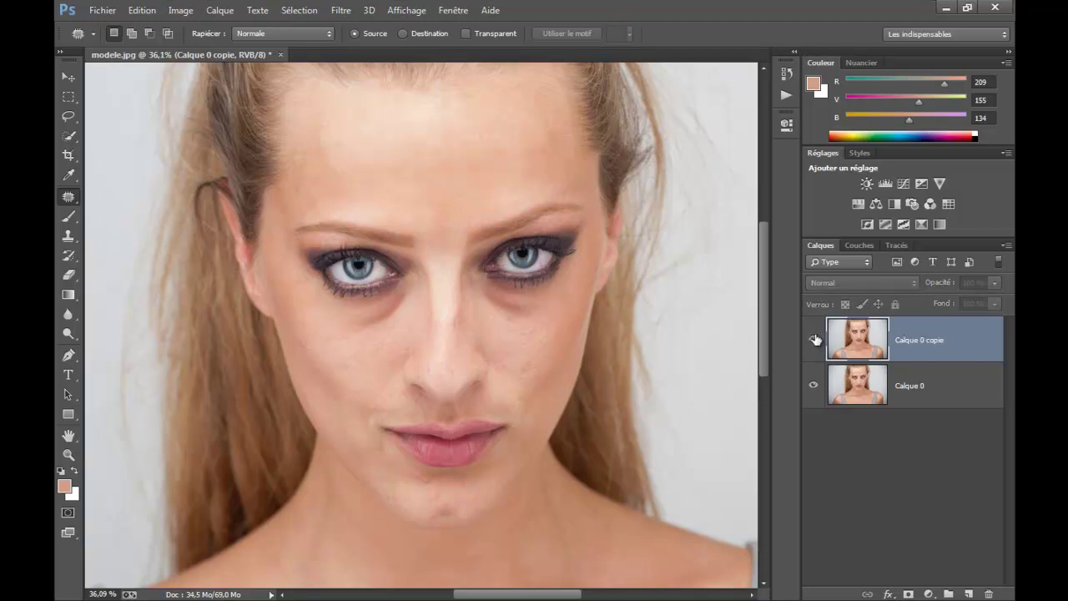
{"action": "left_click", "coordinate": [814, 341]}
{"action": "left_click", "coordinate": [815, 340]}
{"action": "left_click", "coordinate": [814, 340]}
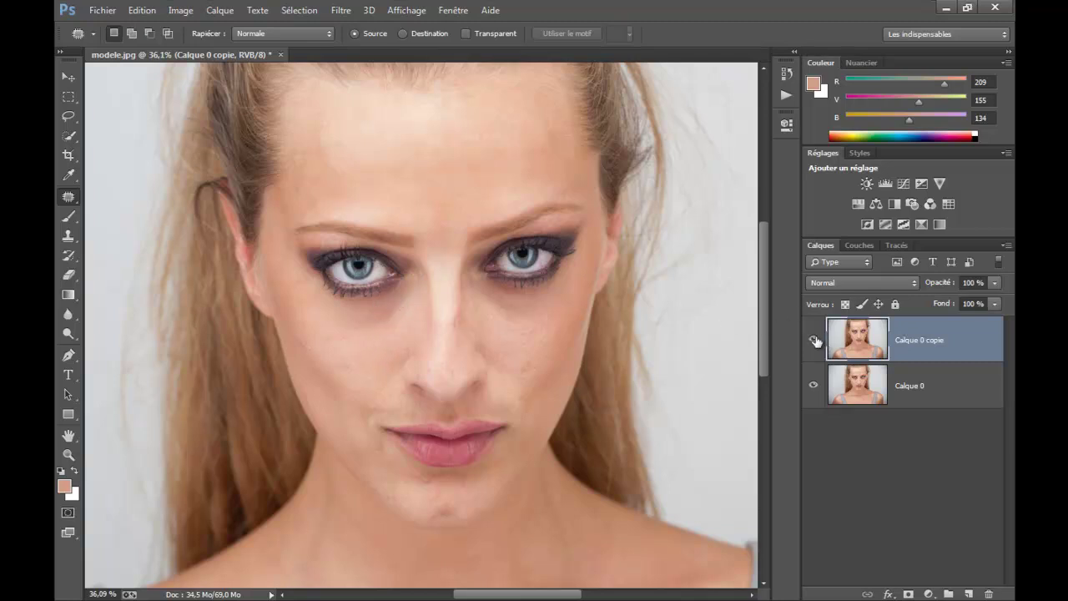
{"action": "left_click", "coordinate": [814, 340]}
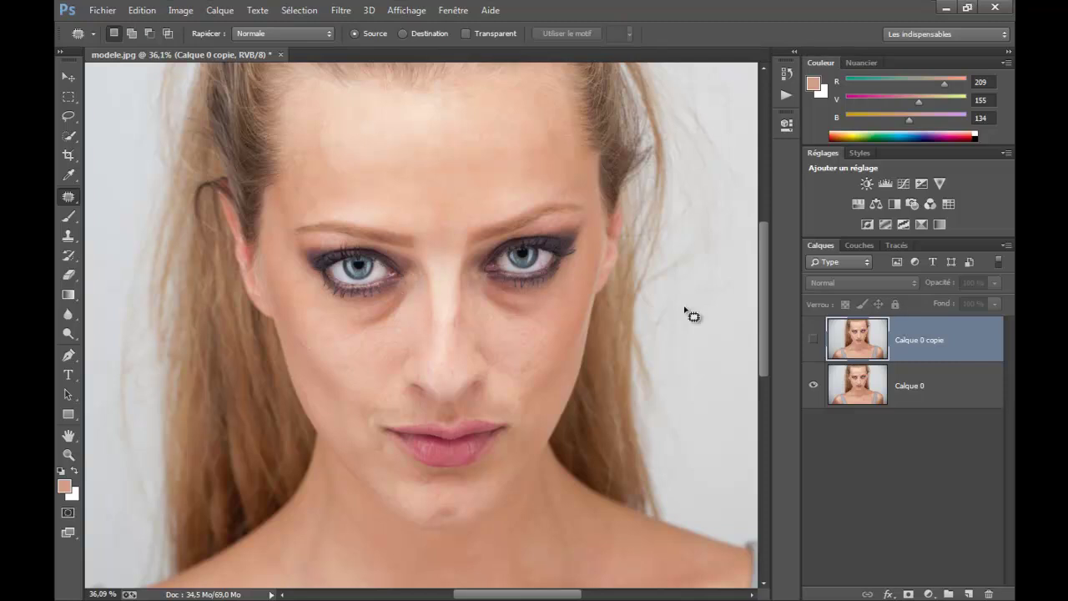
{"action": "left_click", "coordinate": [813, 339]}
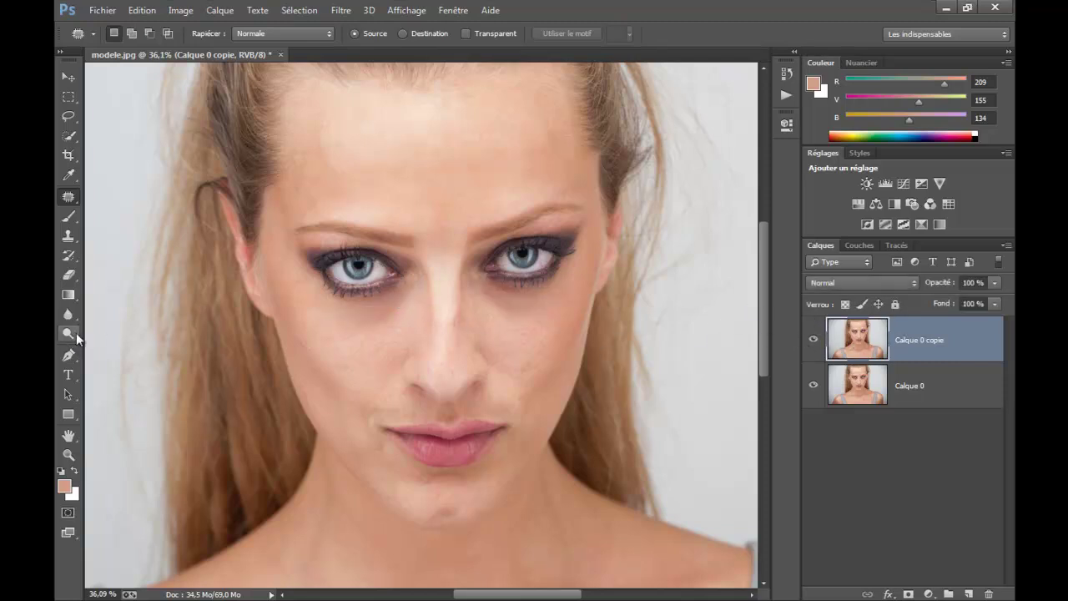
- Select the Dodge tool on Tons moyens with 3% exposure and a 37-pixel brush
{"action": "left_click", "coordinate": [76, 332]}
{"action": "left_click", "coordinate": [109, 332]}
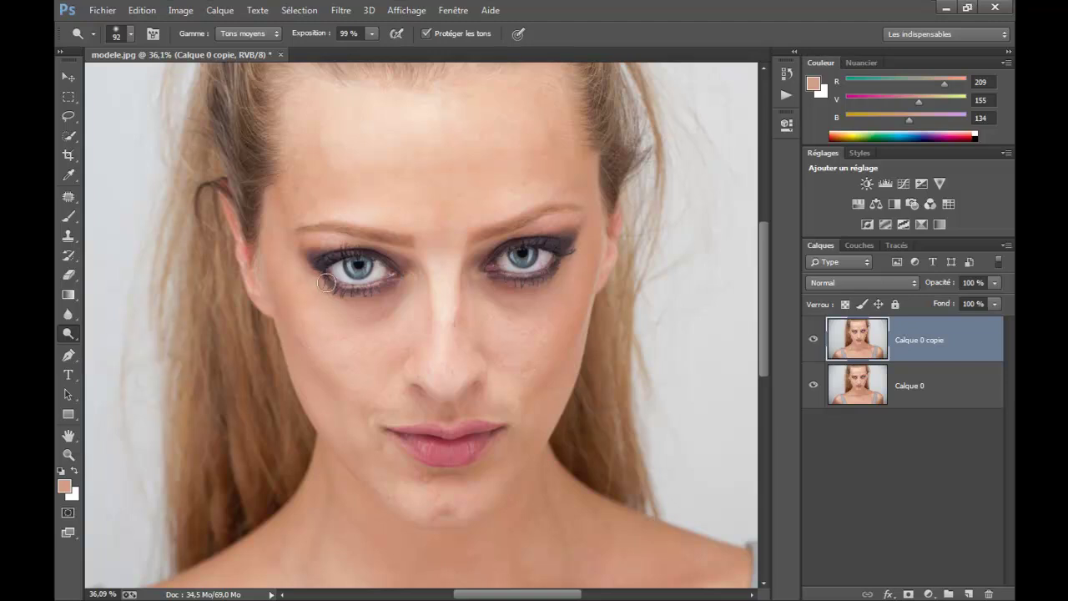
{"action": "left_click_drag", "start_coordinate": [332, 33], "coordinate": [244, 35]}
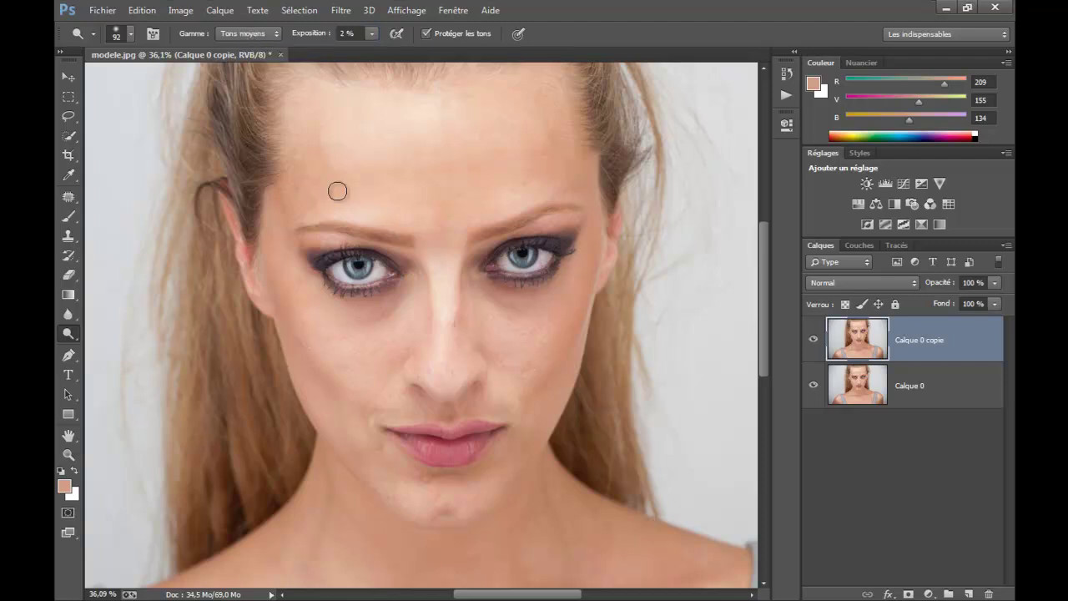
{"action": "double_click", "coordinate": [343, 33]}
{"action": "type", "text": "3"}
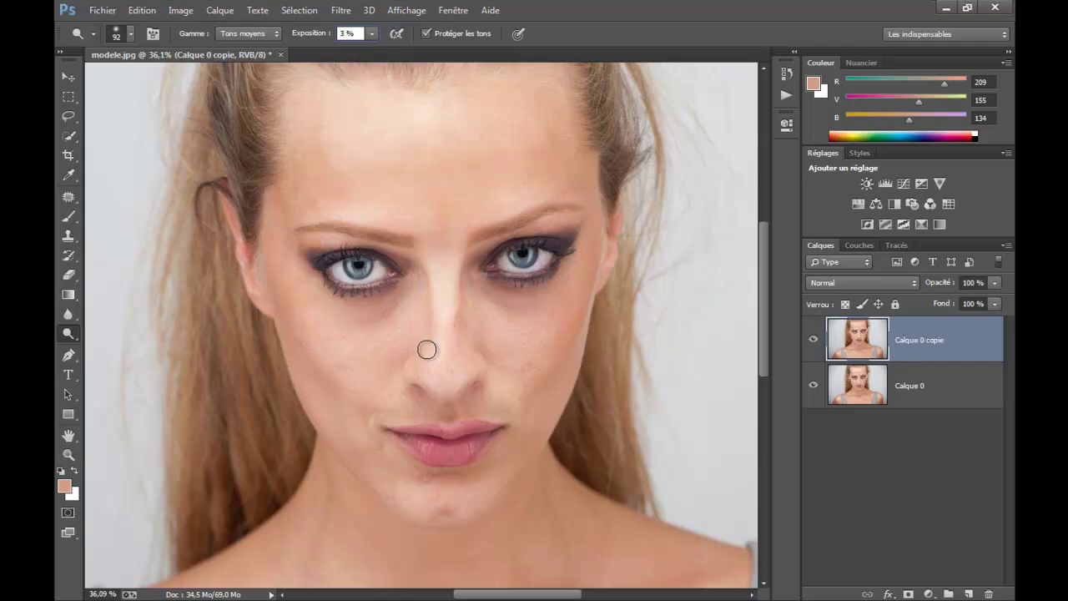
{"action": "left_click_drag", "start_coordinate": [406, 303], "coordinate": [392, 337]}
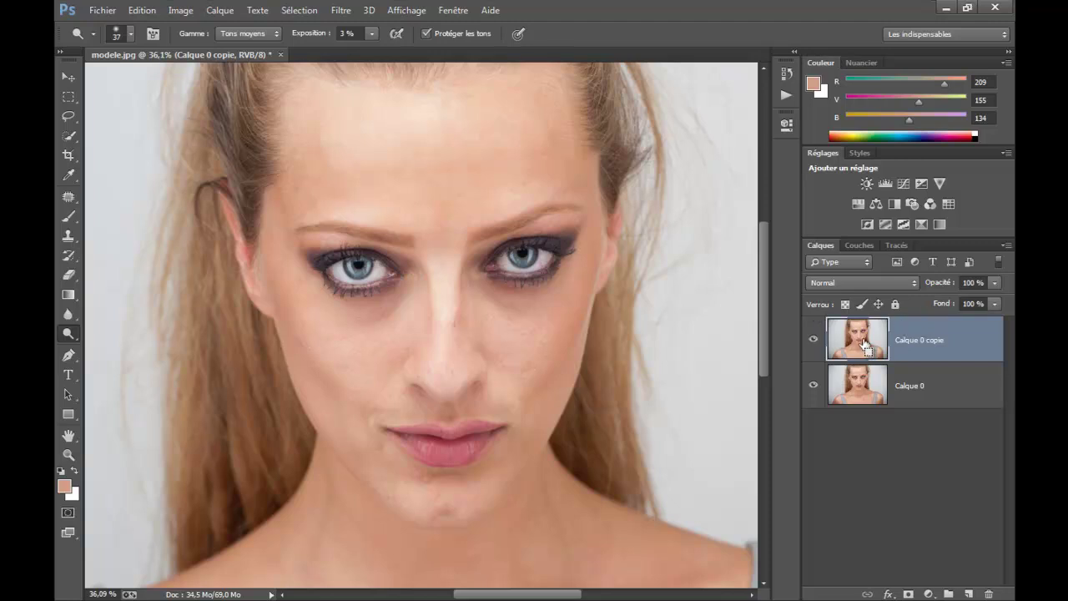
- Stamp visible layers into Calque 1, then dodge under the eyes with a 125-px brush
{"action": "key", "text": "ctrl+shift+alt+e"}
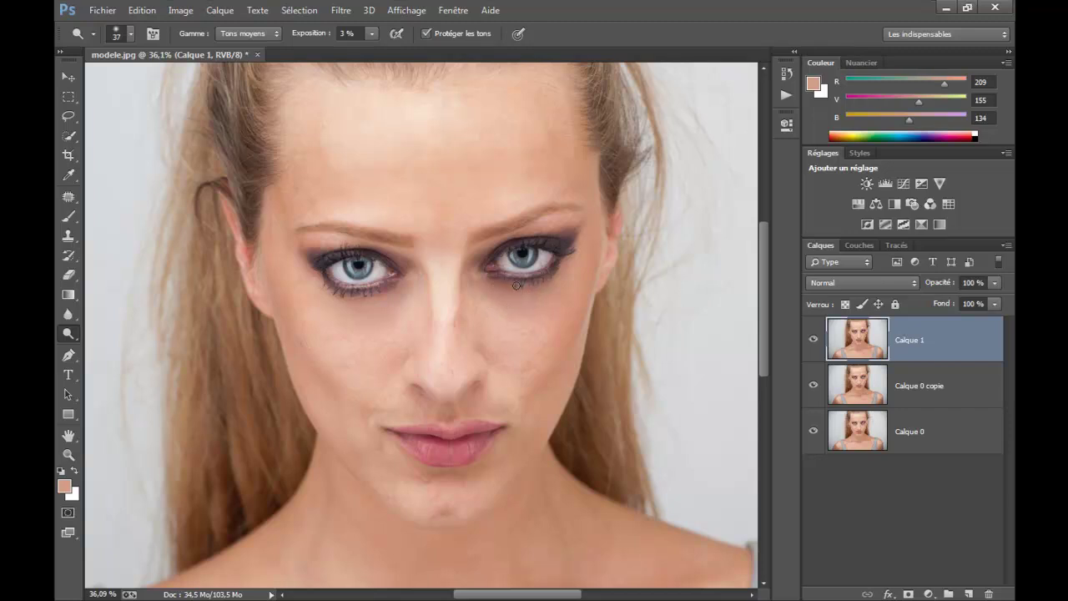
{"action": "mouse_move", "coordinate": [510, 289]}
{"action": "left_mouse_down"}
{"action": "mouse_move", "coordinate": [489, 282]}
{"action": "mouse_move", "coordinate": [523, 312]}
{"action": "left_mouse_up"}
{"action": "mouse_move", "coordinate": [392, 291]}
{"action": "left_mouse_down"}
{"action": "mouse_move", "coordinate": [353, 326]}
{"action": "mouse_move", "coordinate": [400, 291]}
{"action": "left_mouse_up"}
{"action": "left_click", "coordinate": [814, 342]}
{"action": "left_click", "coordinate": [813, 342]}
{"action": "left_click", "coordinate": [814, 342]}
{"action": "left_click", "coordinate": [813, 343]}
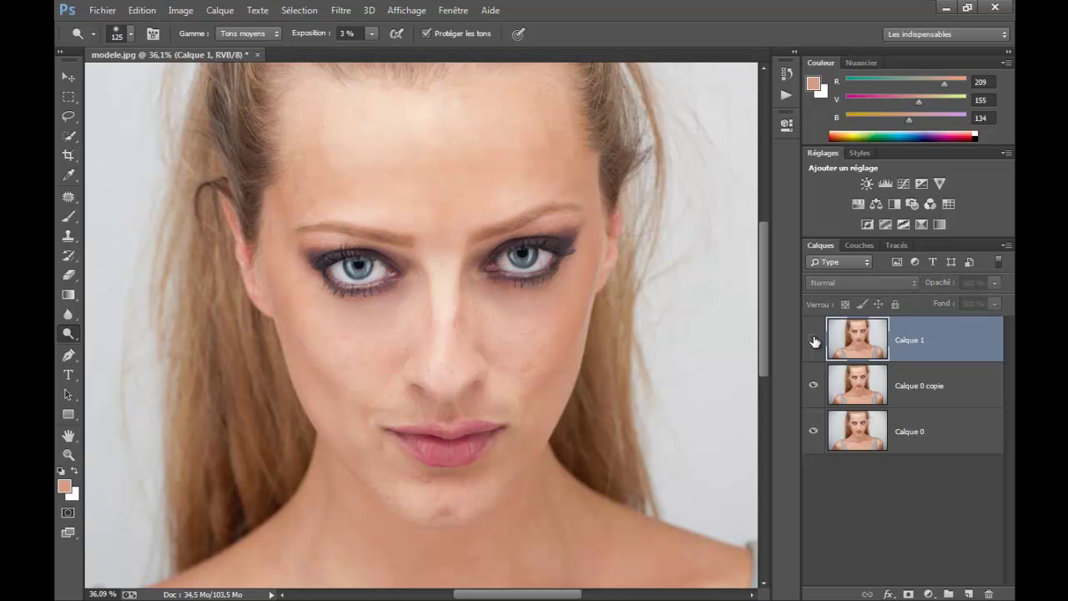
{"action": "left_click", "coordinate": [813, 343]}
{"action": "left_click", "coordinate": [813, 342]}
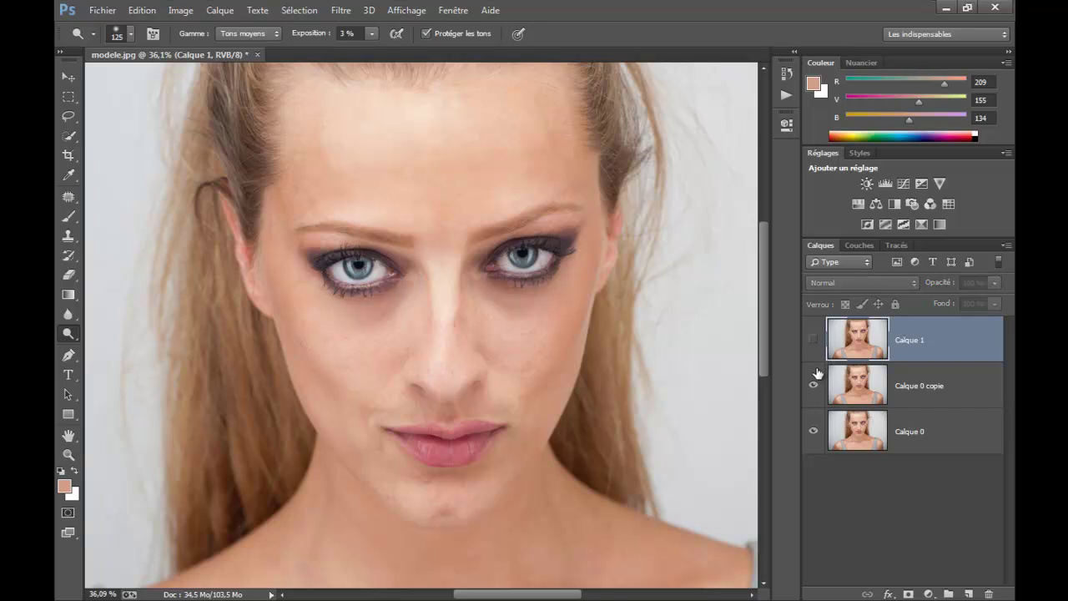
{"action": "left_click", "coordinate": [812, 385]}
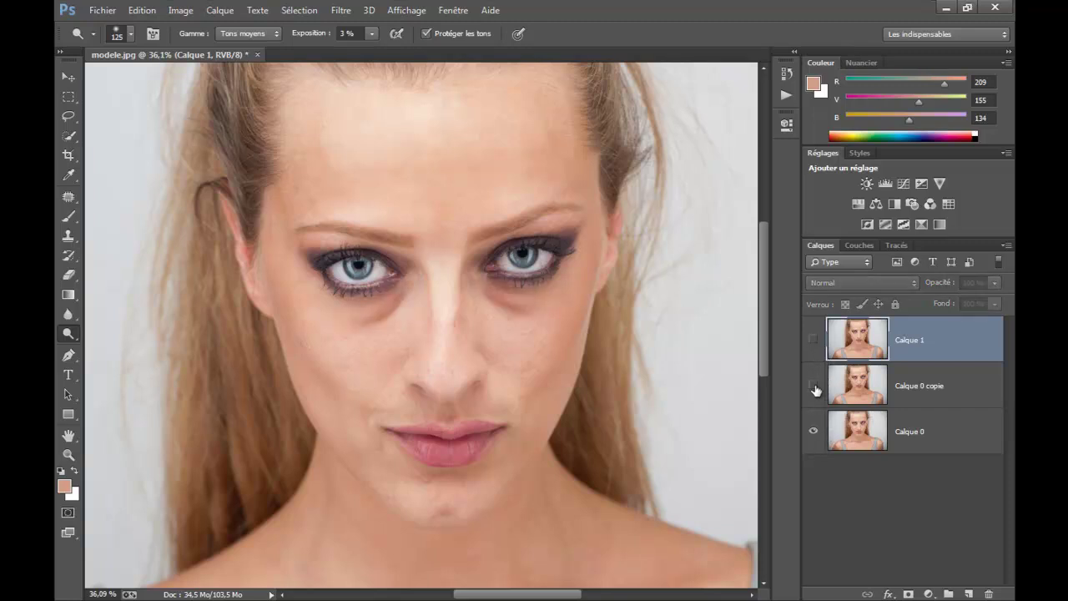
{"action": "left_click", "coordinate": [815, 386]}
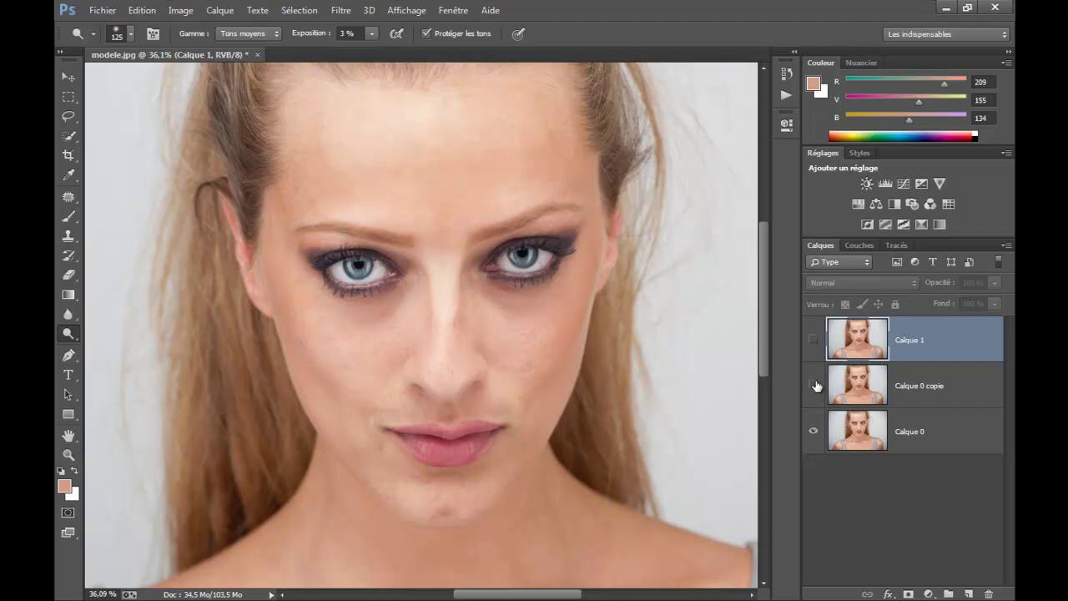
{"action": "left_click", "coordinate": [815, 385]}
{"action": "left_click", "coordinate": [815, 385]}
{"action": "left_click", "coordinate": [813, 339]}
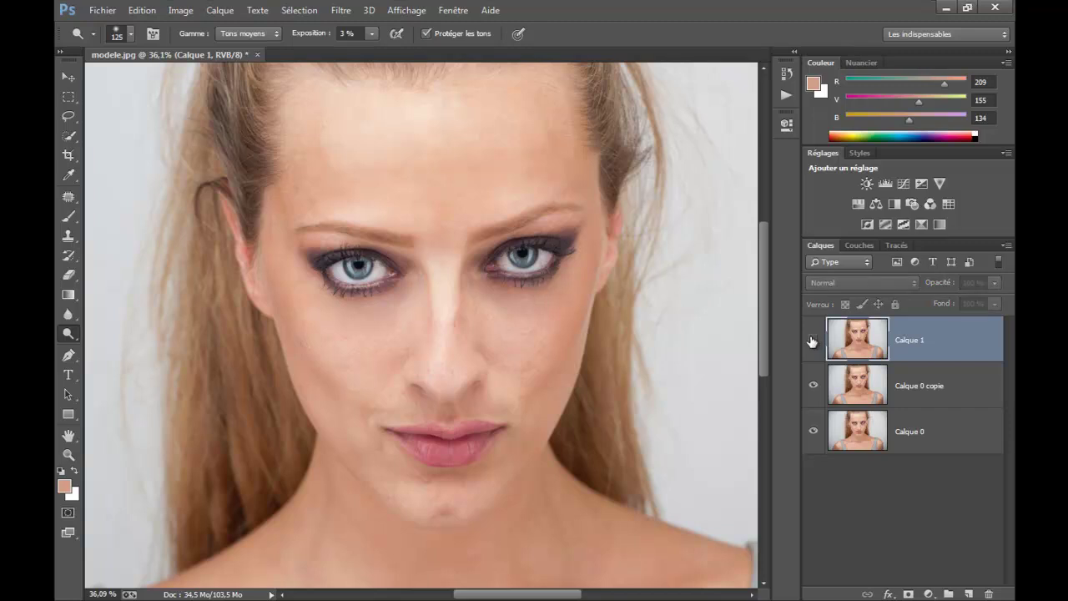
{"action": "left_click", "coordinate": [814, 339]}
{"action": "scroll", "coordinate": [559, 370], "scroll_direction": "down", "scroll_amount": 2}
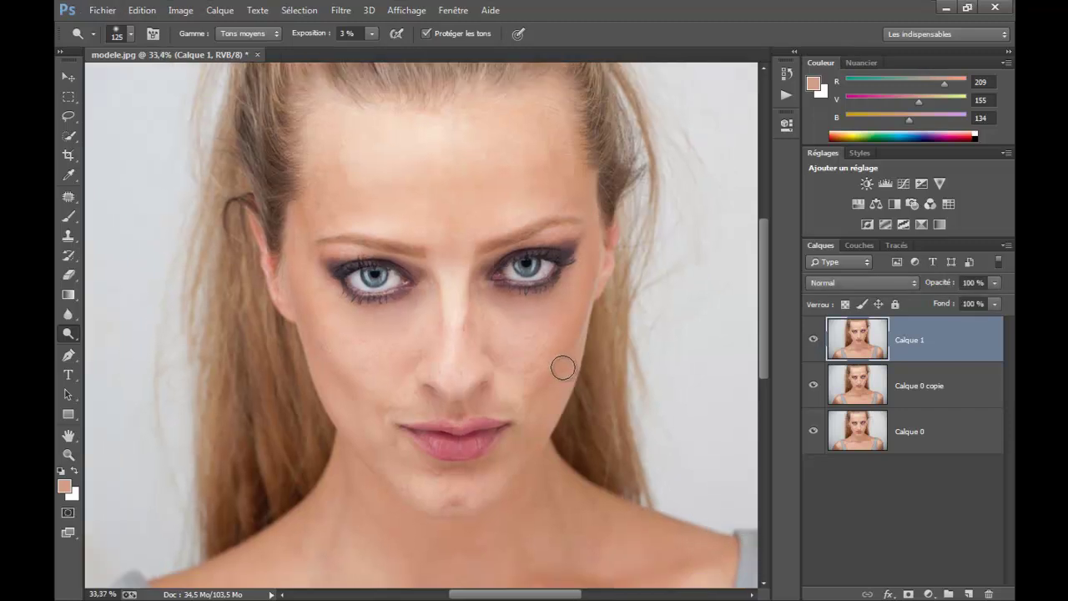
{"action": "scroll", "coordinate": [562, 370], "scroll_direction": "down", "scroll_amount": 2}
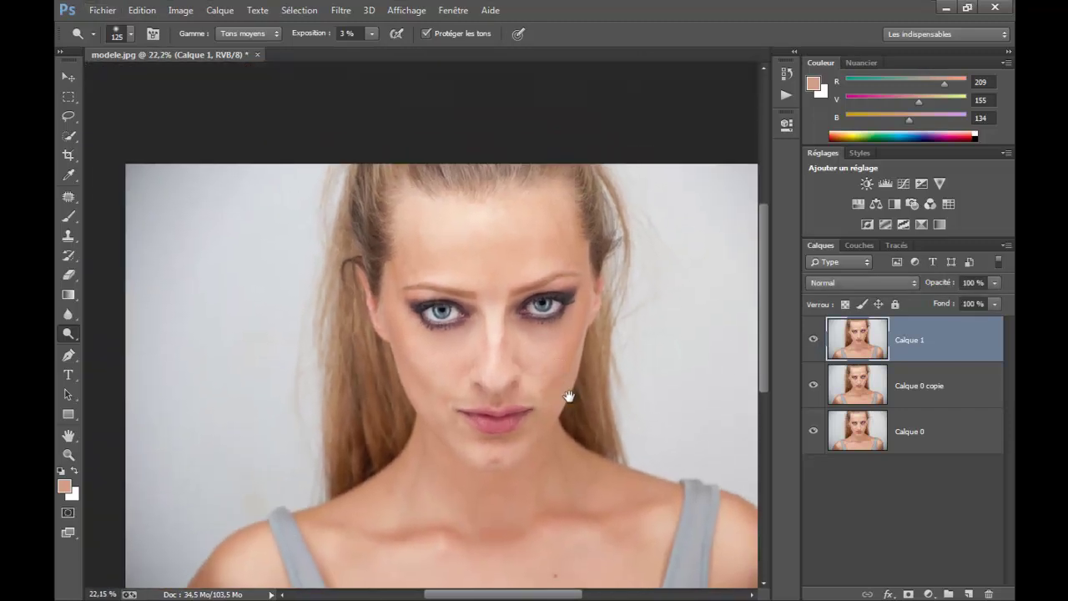
{"action": "scroll", "coordinate": [568, 396], "scroll_direction": "down", "scroll_amount": 1}
{"action": "left_click", "coordinate": [813, 339]}
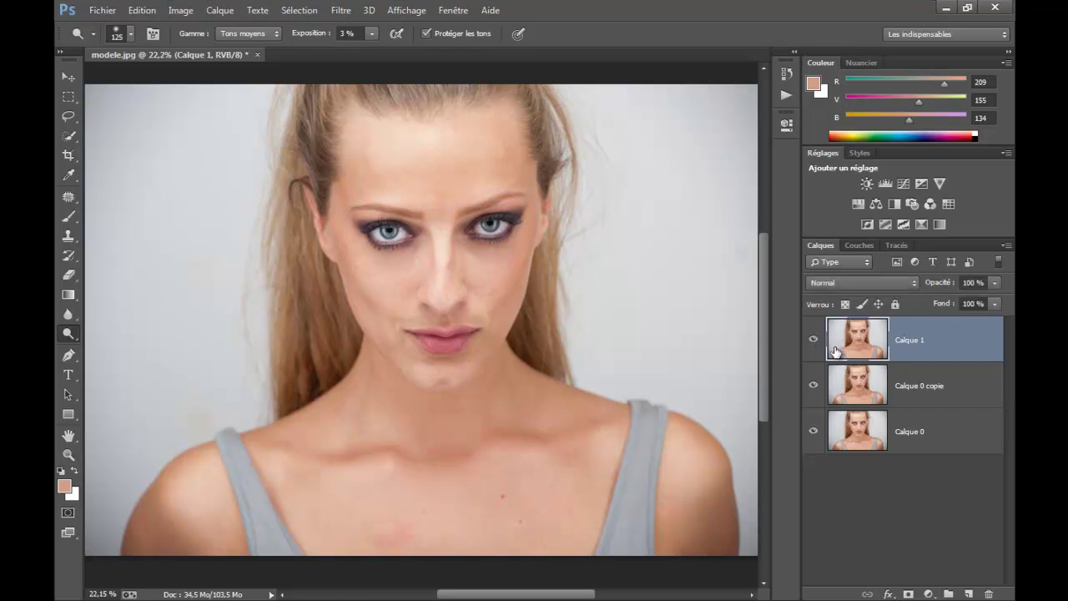
- Put Calque 0 copie and Calque 1 into a new group named 'retouche'
{"action": "left_click", "coordinate": [851, 385], "text": "shift"}
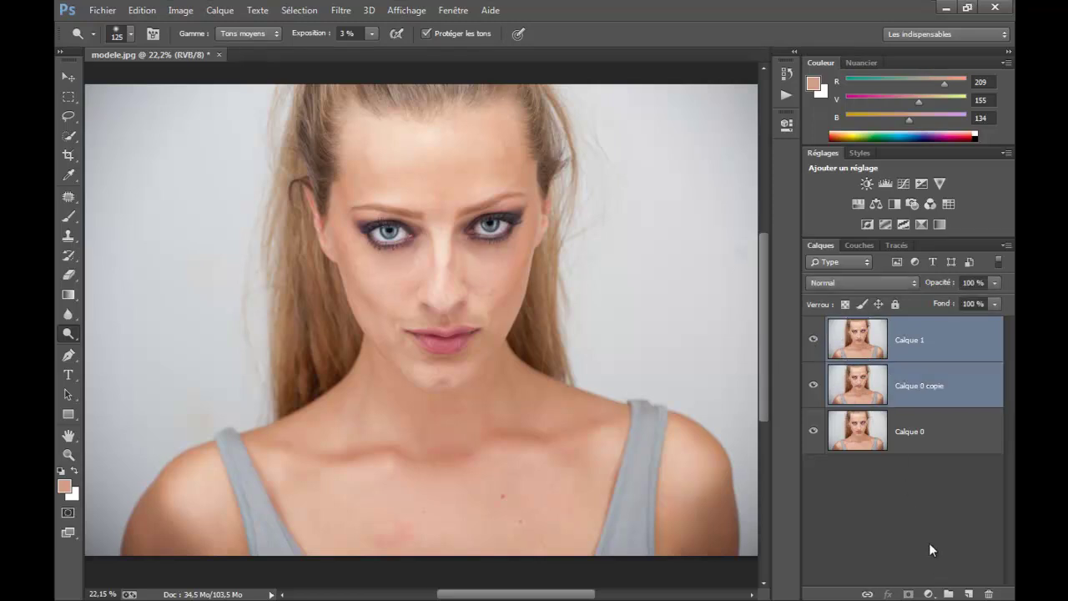
{"action": "left_click", "coordinate": [949, 593]}
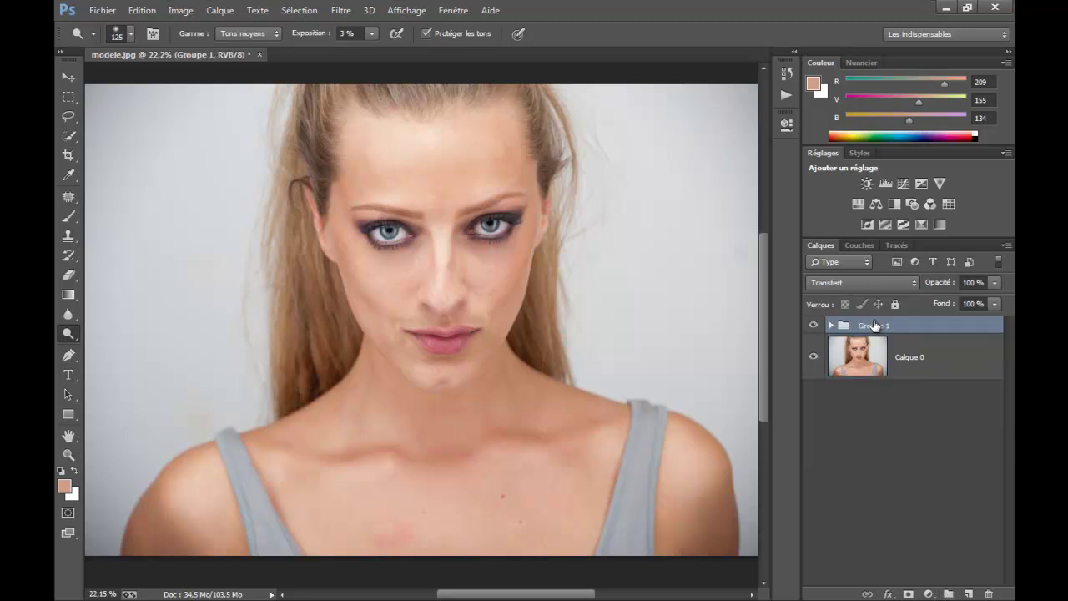
{"action": "double_click", "coordinate": [876, 326]}
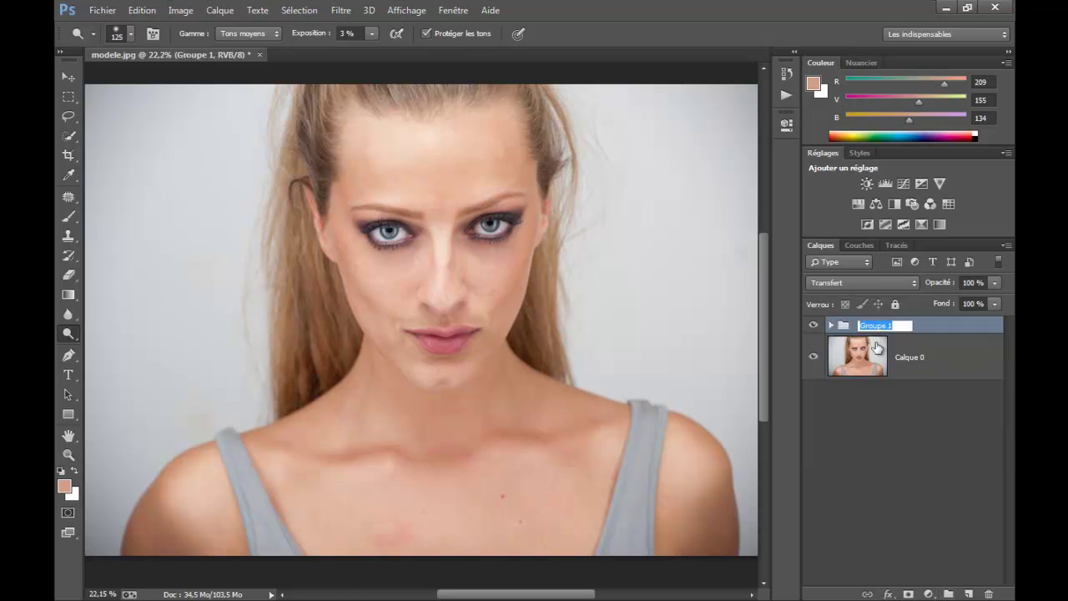
{"action": "type", "text": "r"}
{"action": "key", "text": "Return"}
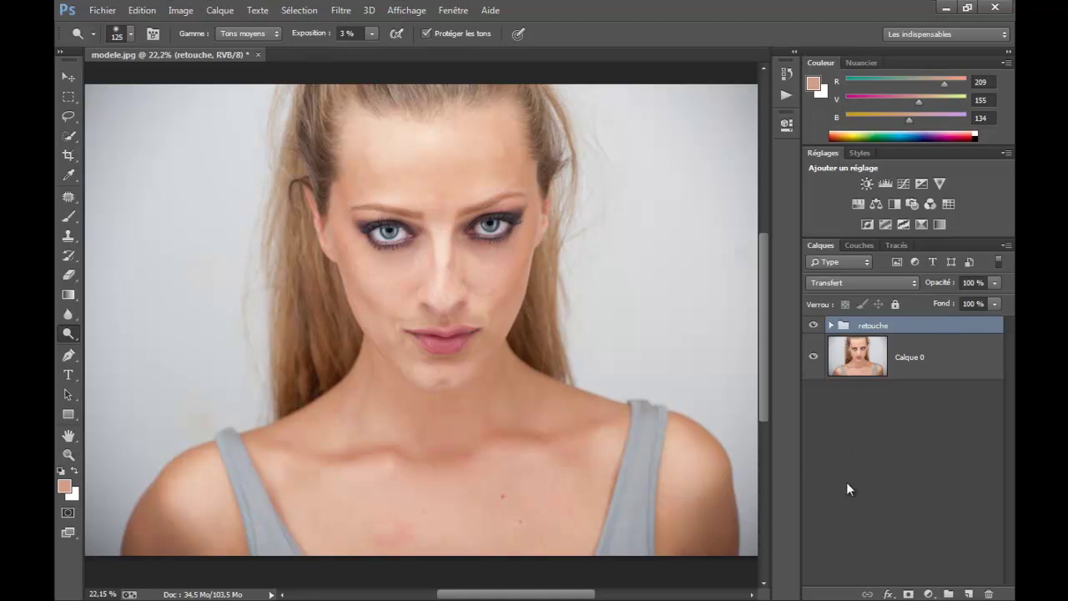